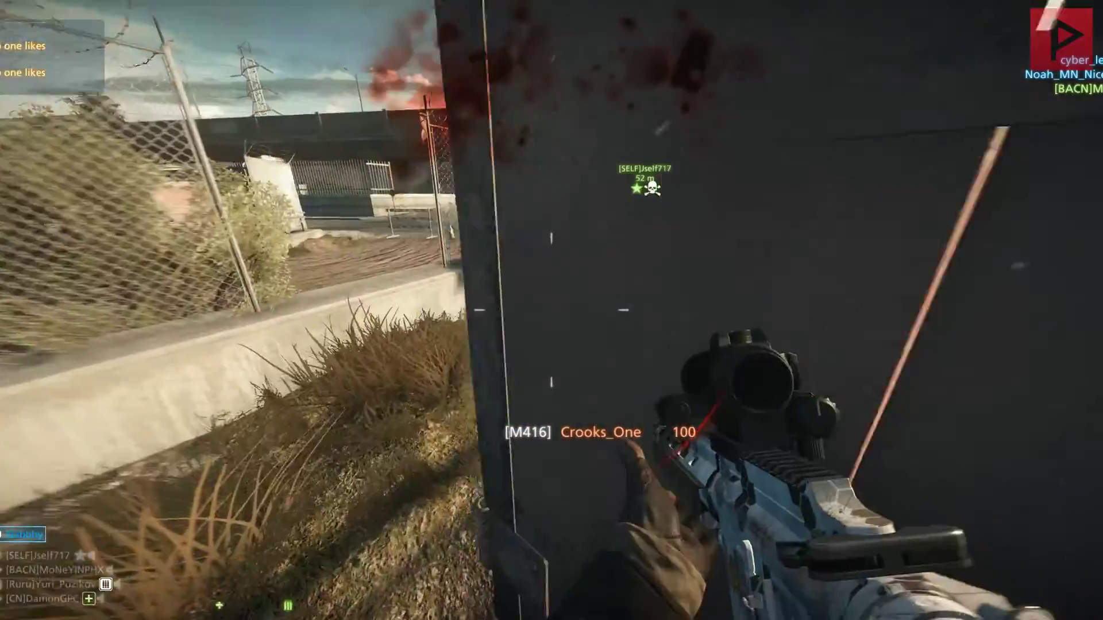
Step: Fight through the round, shooting enemies through the rifle scope and carrying a downed operator
{"action": "key", "text": "3"}
{"action": "key", "text": "1"}
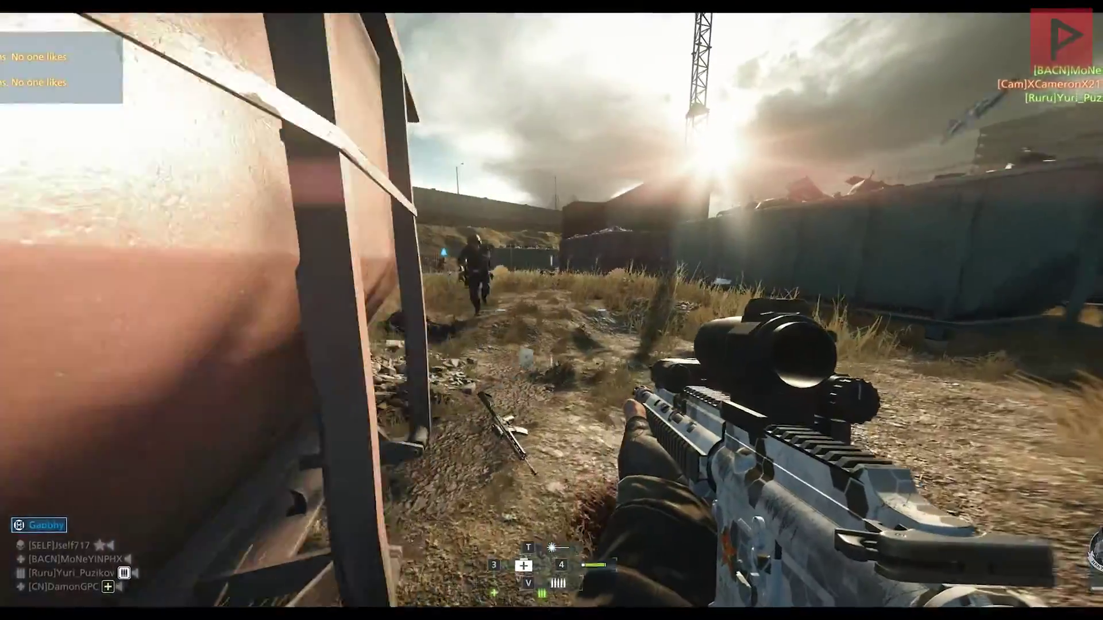
{"action": "right_click", "coordinate": [551, 311]}
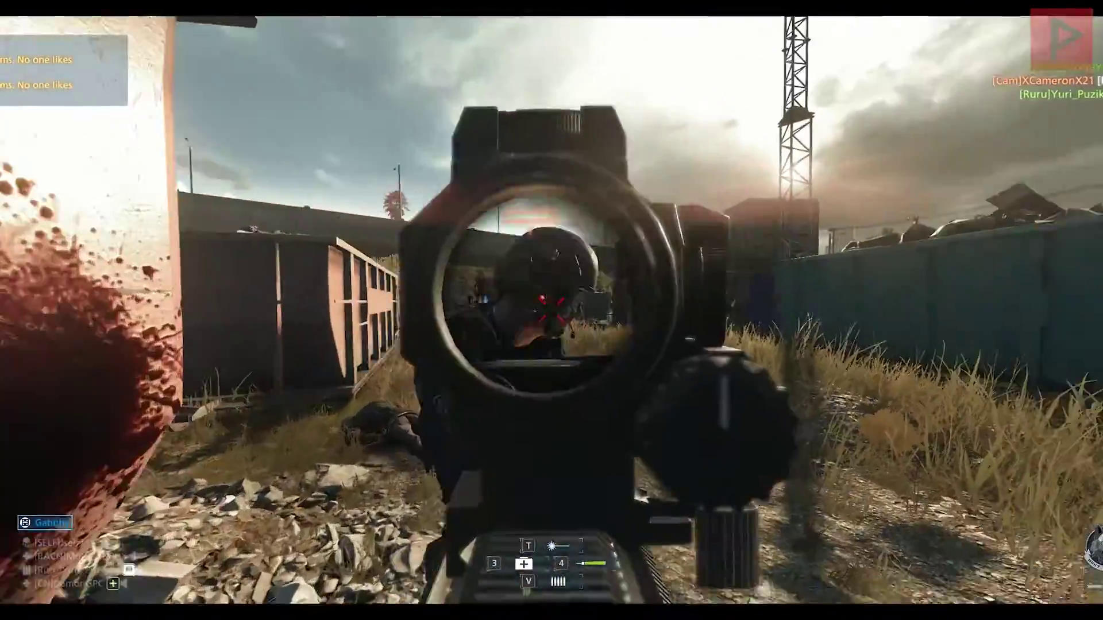
{"action": "left_click", "coordinate": [551, 310]}
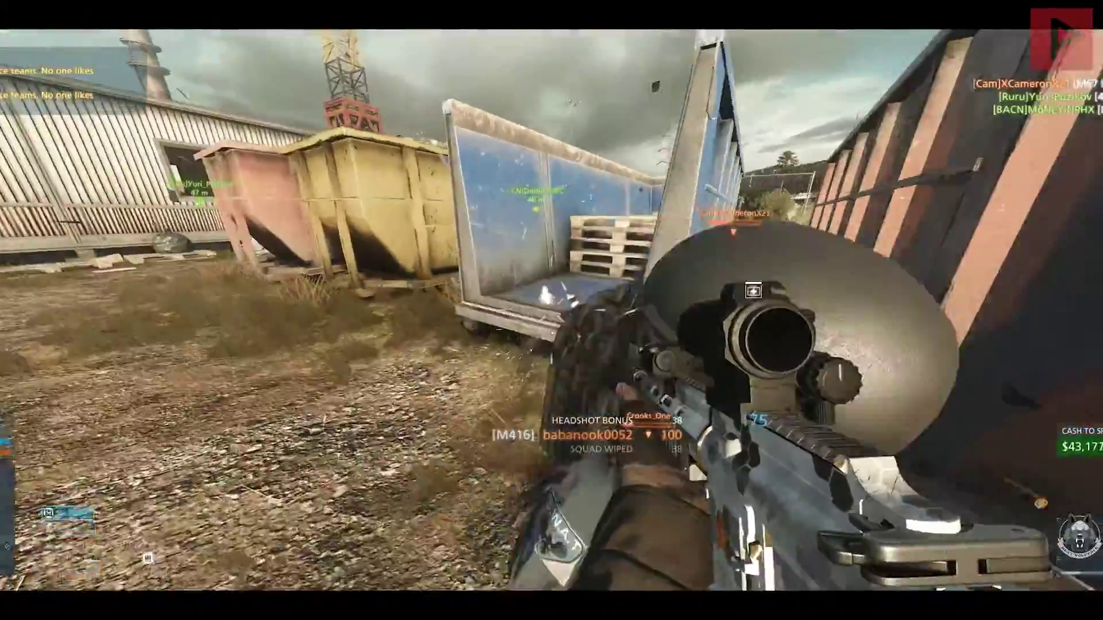
{"action": "left_click", "coordinate": [551, 310]}
{"action": "key", "text": "r"}
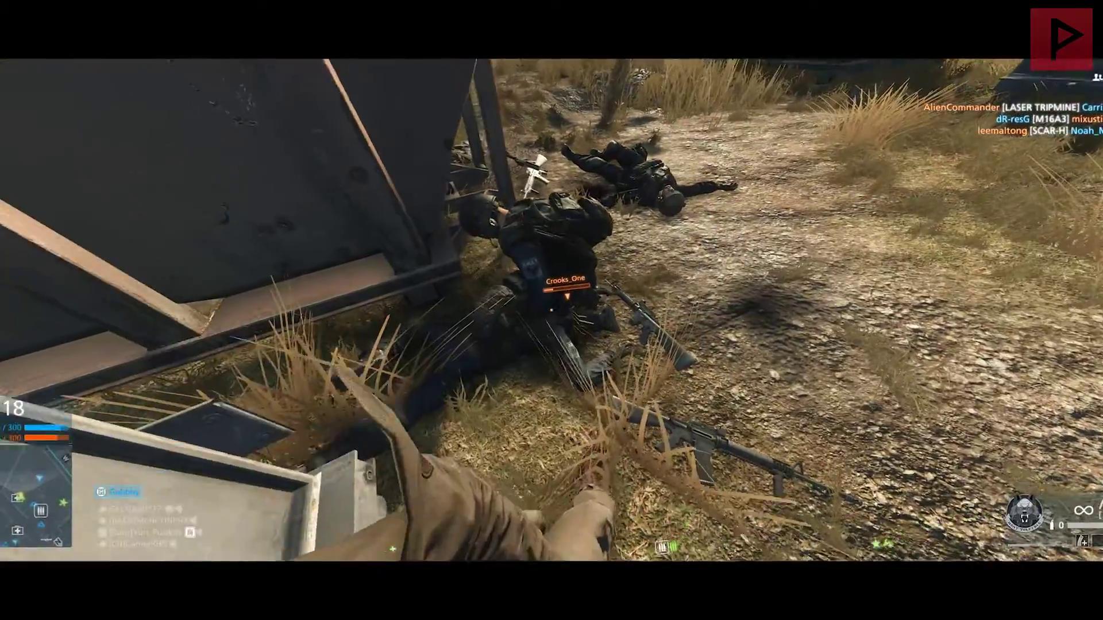
{"action": "key", "text": "f"}
Step: Switch back to the rifle, advance through the container corridor and drop a first-aid kit
{"action": "key", "text": "1"}
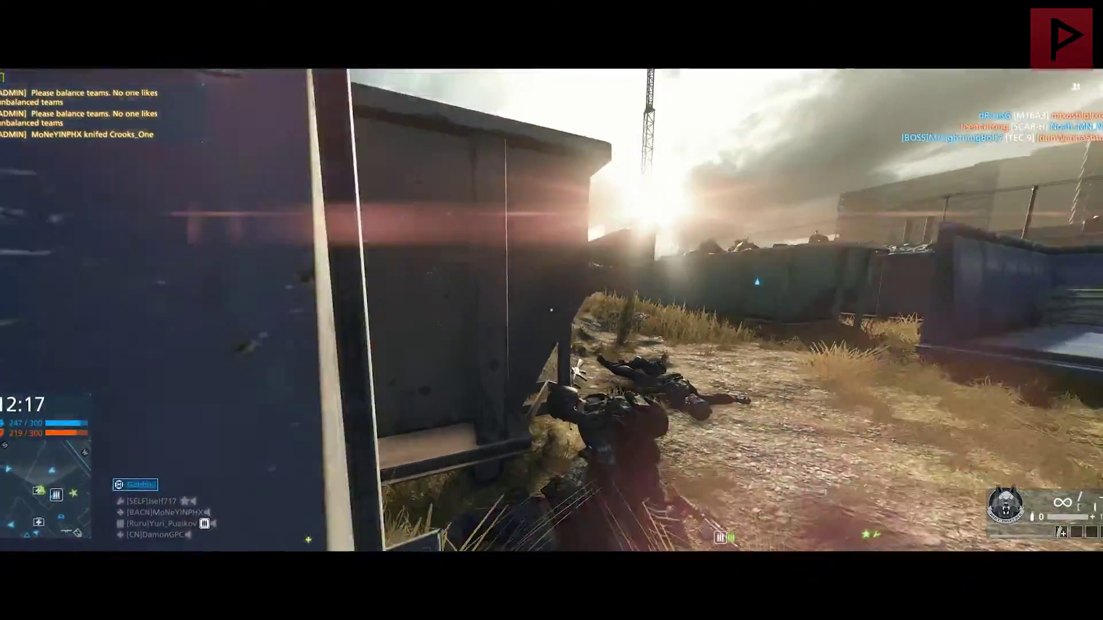
{"action": "key", "text": "w"}
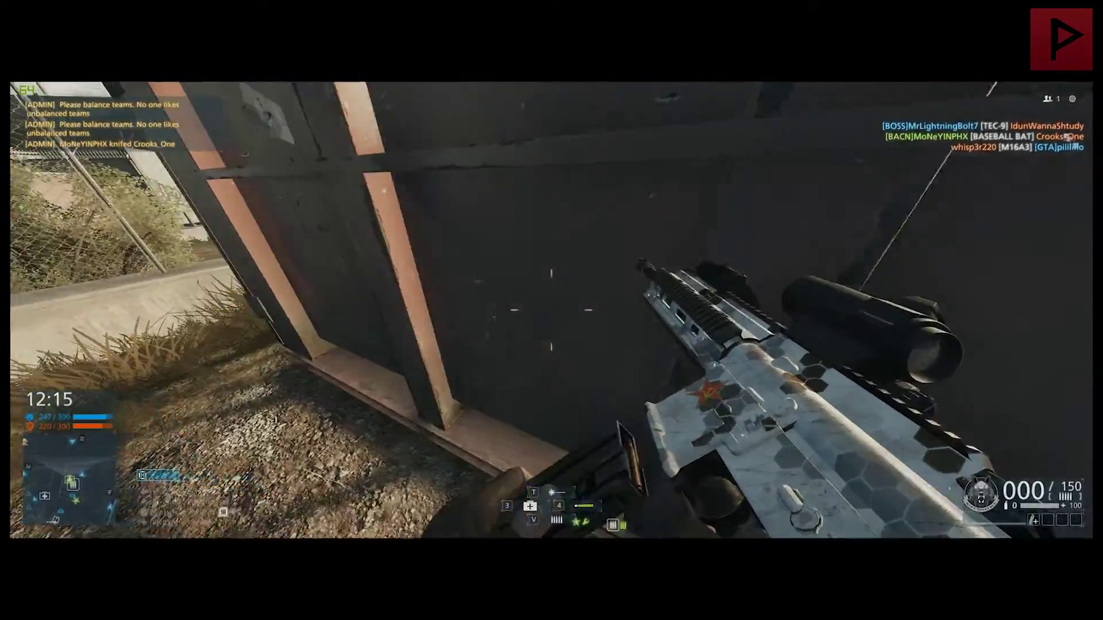
{"action": "key", "text": "2"}
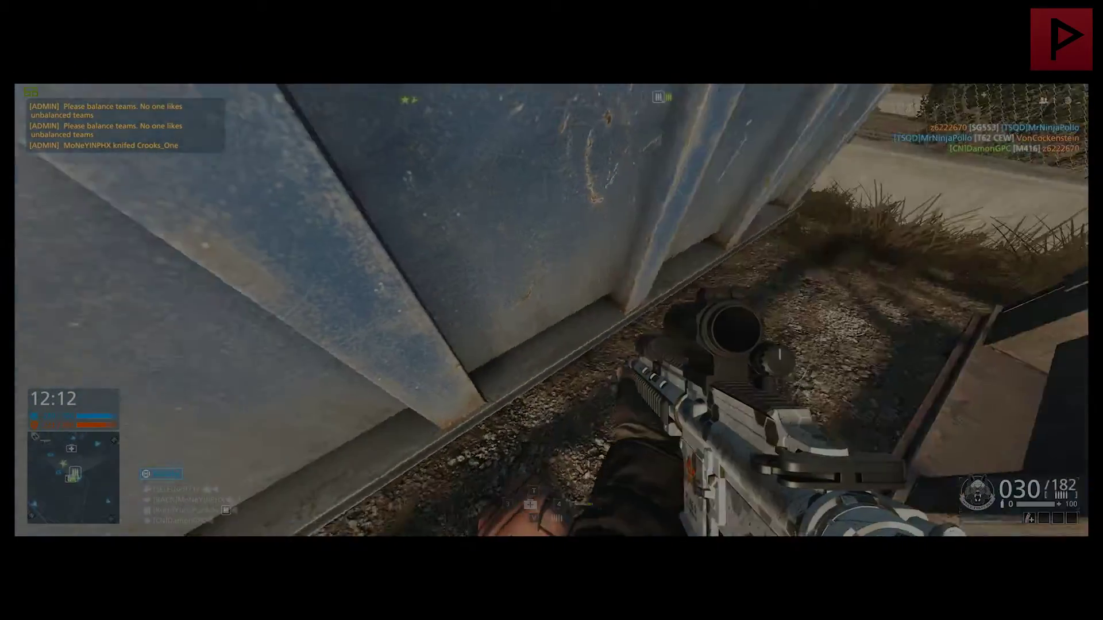
{"action": "key", "text": "3"}
{"action": "left_click", "coordinate": [552, 310]}
{"action": "key", "text": "2"}
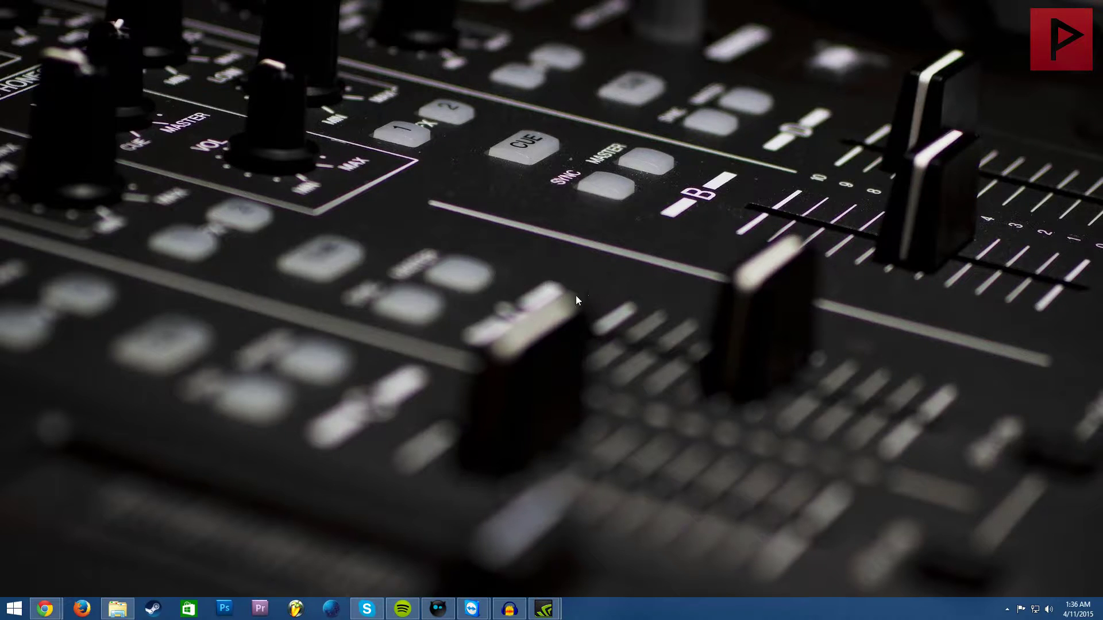
Step: Bring up the TeamViewer session to DELL-LAPTOP and move its window into place
{"action": "mouse_move", "coordinate": [472, 608]}
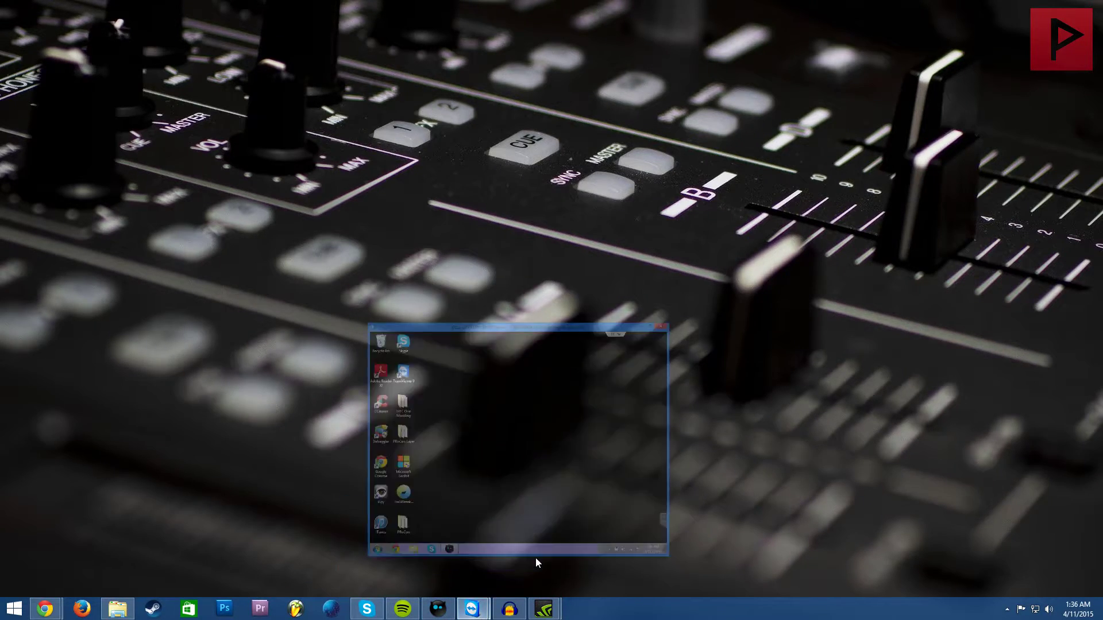
{"action": "left_click", "coordinate": [536, 557]}
{"action": "left_click_drag", "start_coordinate": [483, 213], "coordinate": [677, 299]}
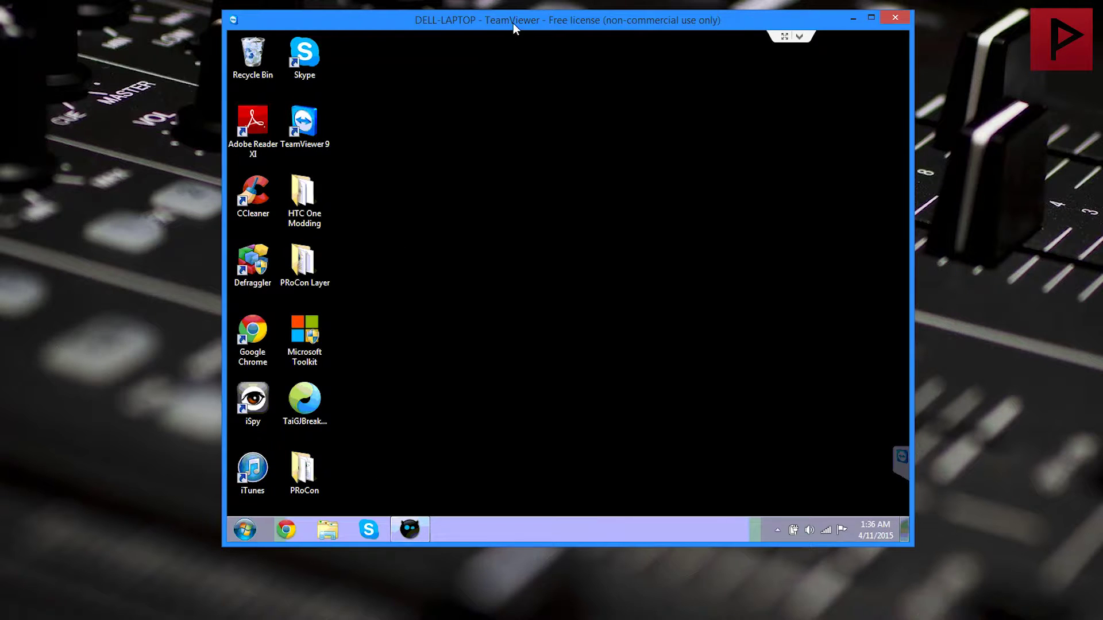
{"action": "left_click_drag", "start_coordinate": [512, 23], "coordinate": [520, 30]}
Step: Confirm PRoCon Frostbite is running on the remote laptop, then minimize it
{"action": "left_click", "coordinate": [47, 171]}
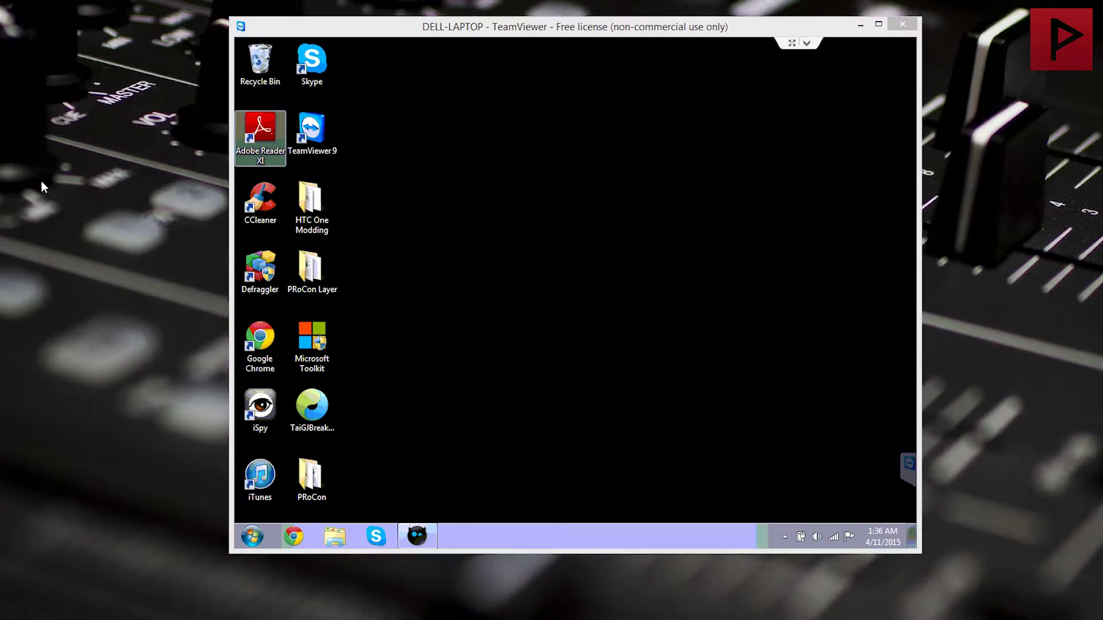
{"action": "left_click", "coordinate": [500, 287]}
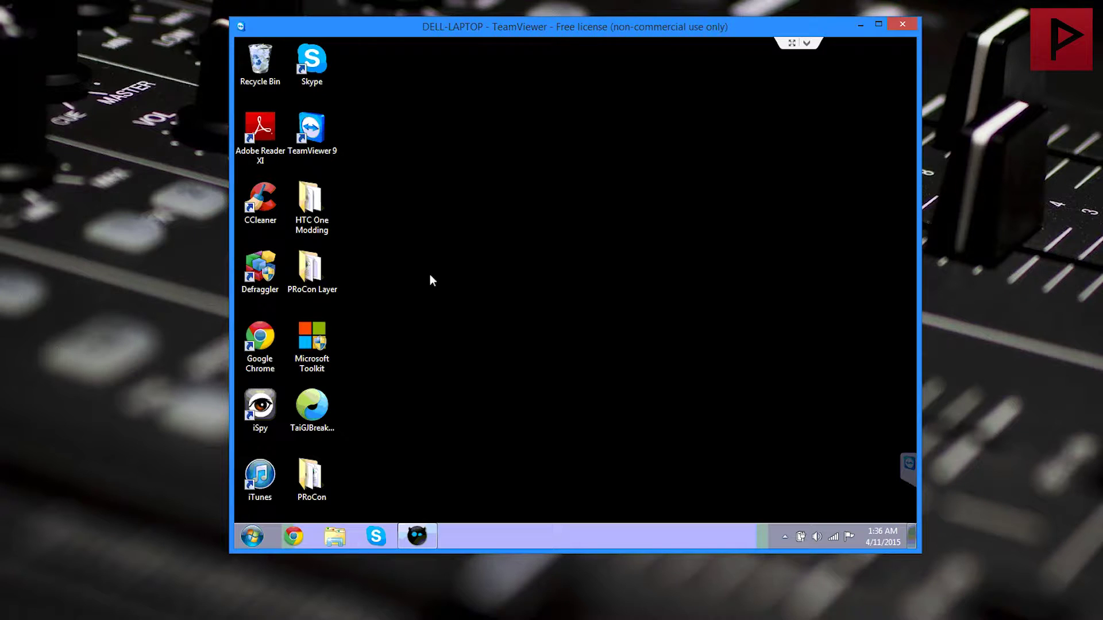
{"action": "left_click", "coordinate": [426, 540]}
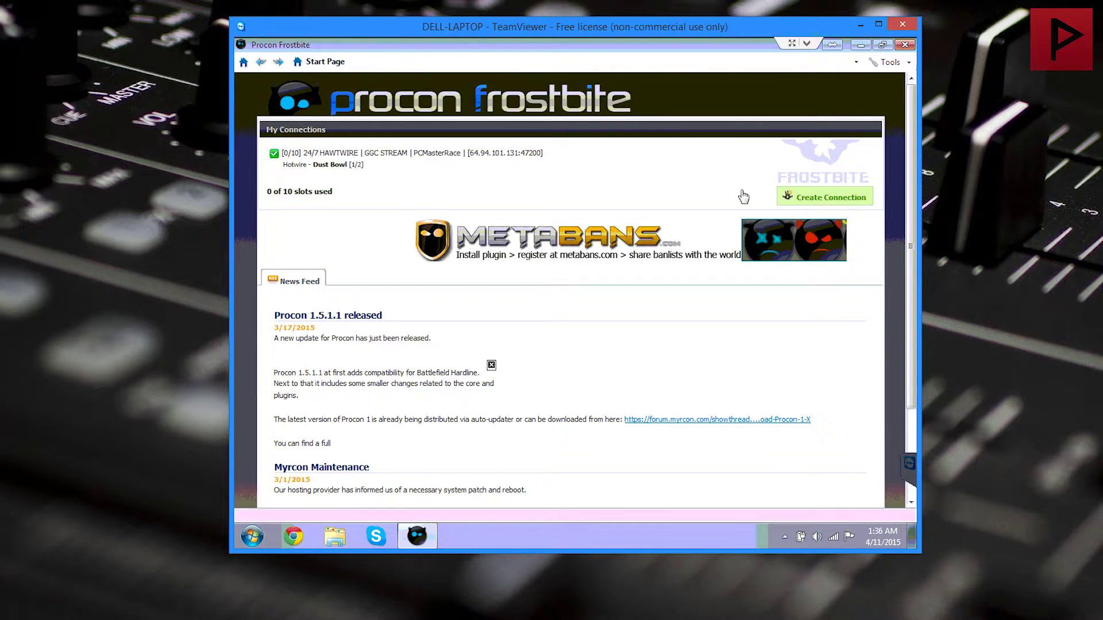
{"action": "left_click", "coordinate": [860, 46]}
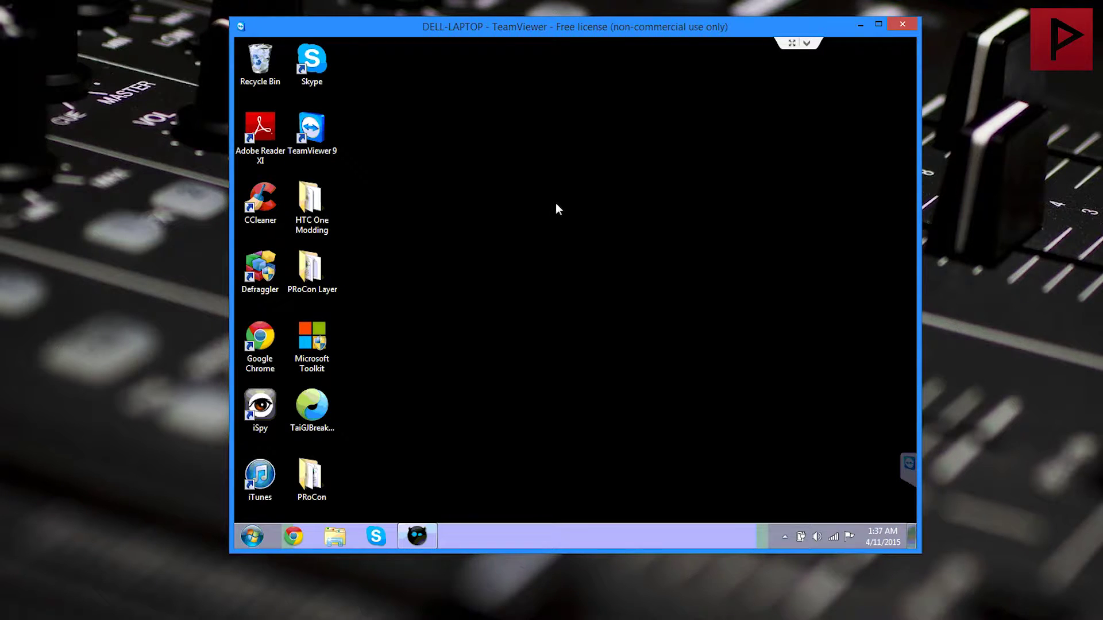
Step: Open the laptop's Network and Sharing Center from Control Panel and view the adapter settings
{"action": "right_click", "coordinate": [557, 208]}
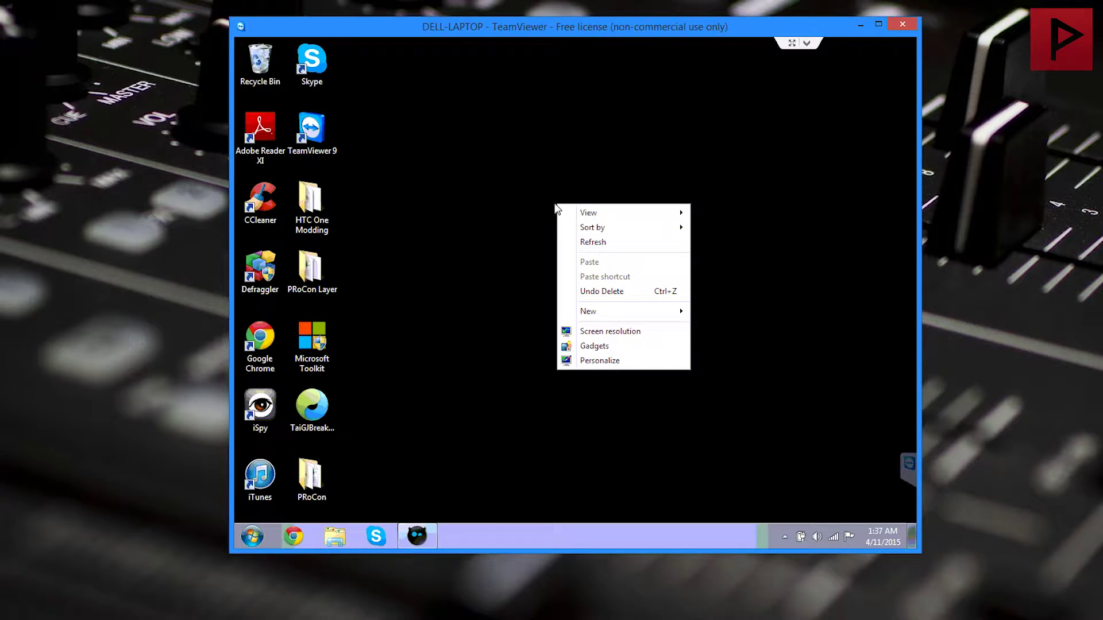
{"action": "left_click", "coordinate": [448, 281]}
{"action": "left_click", "coordinate": [254, 538]}
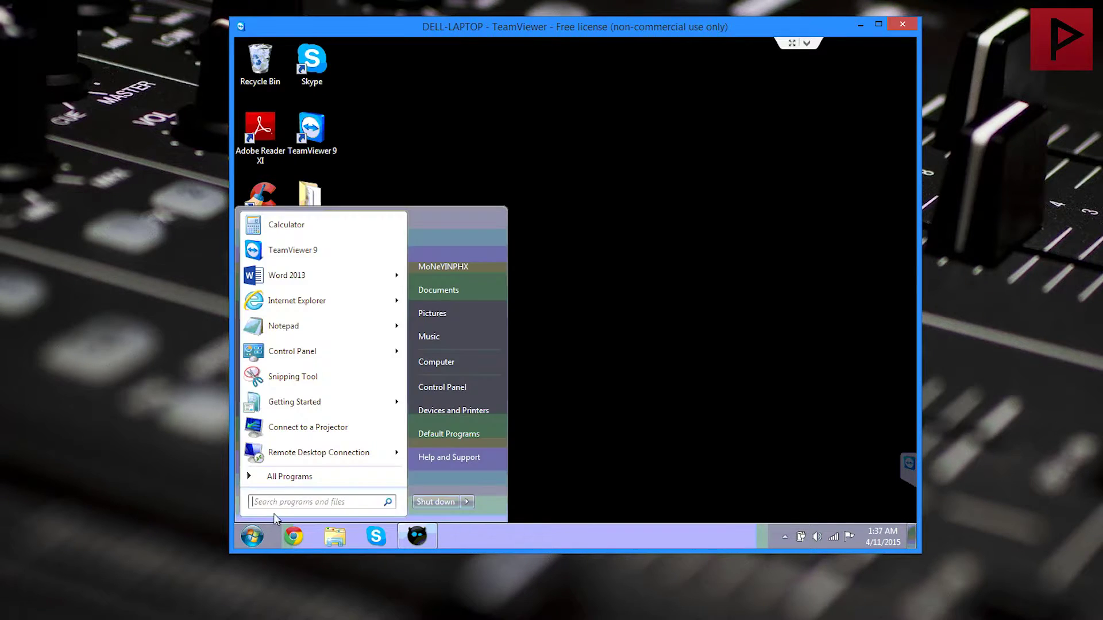
{"action": "left_click", "coordinate": [454, 388]}
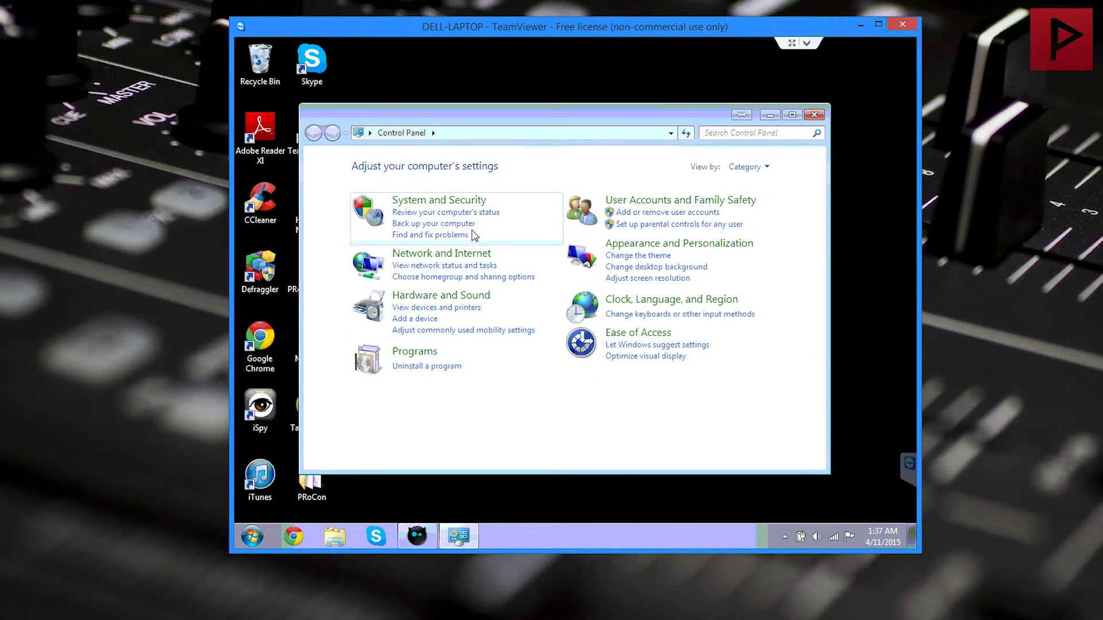
{"action": "left_click", "coordinate": [447, 258]}
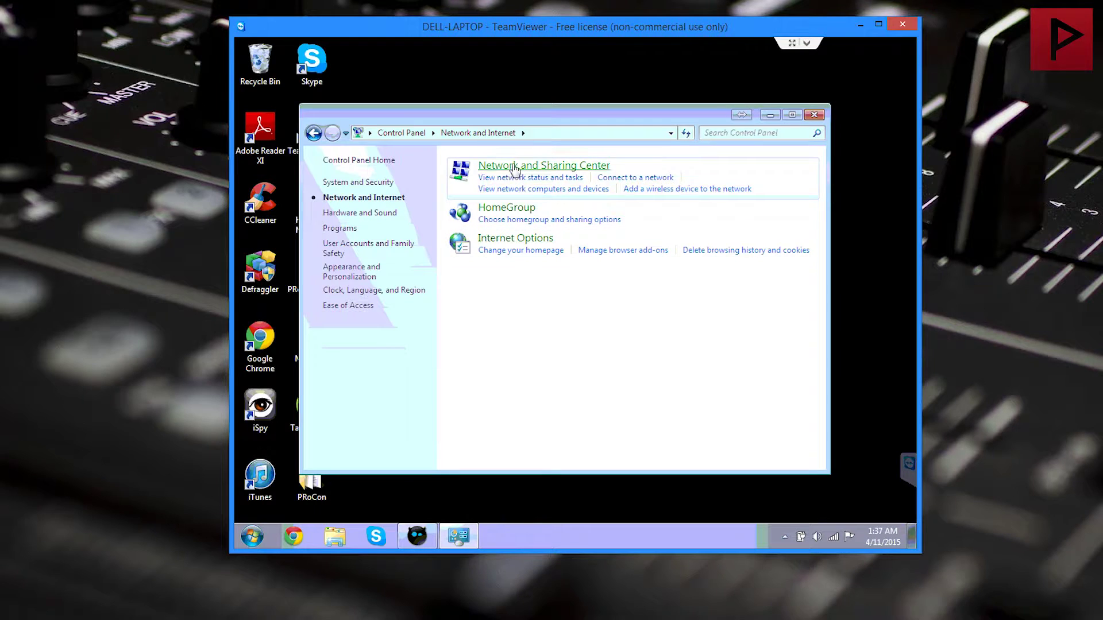
{"action": "left_click", "coordinate": [514, 168]}
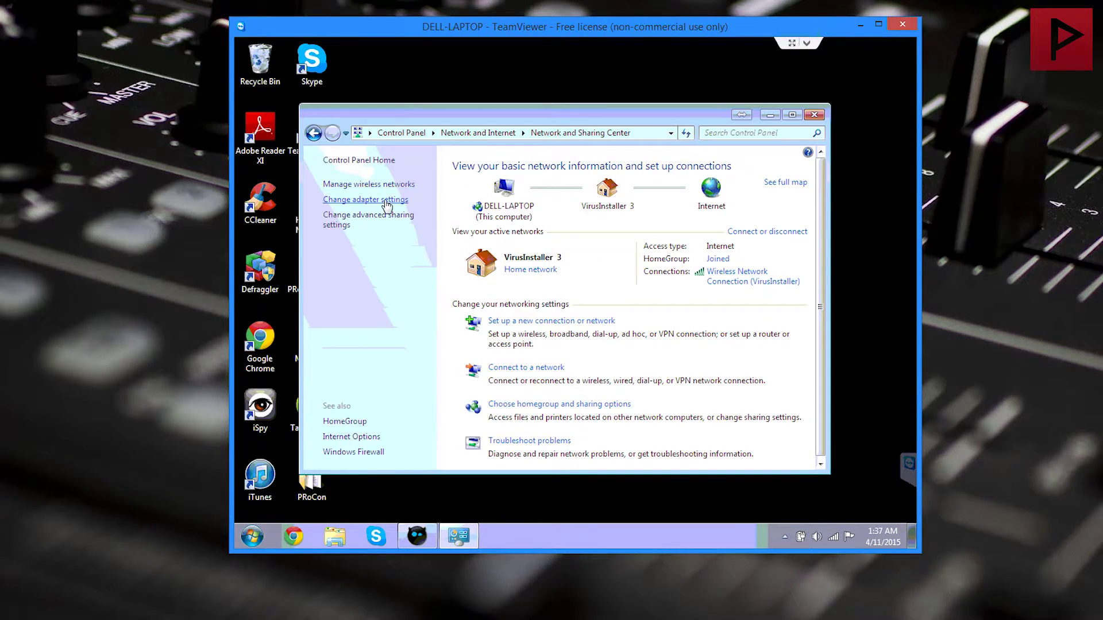
{"action": "left_click", "coordinate": [387, 206]}
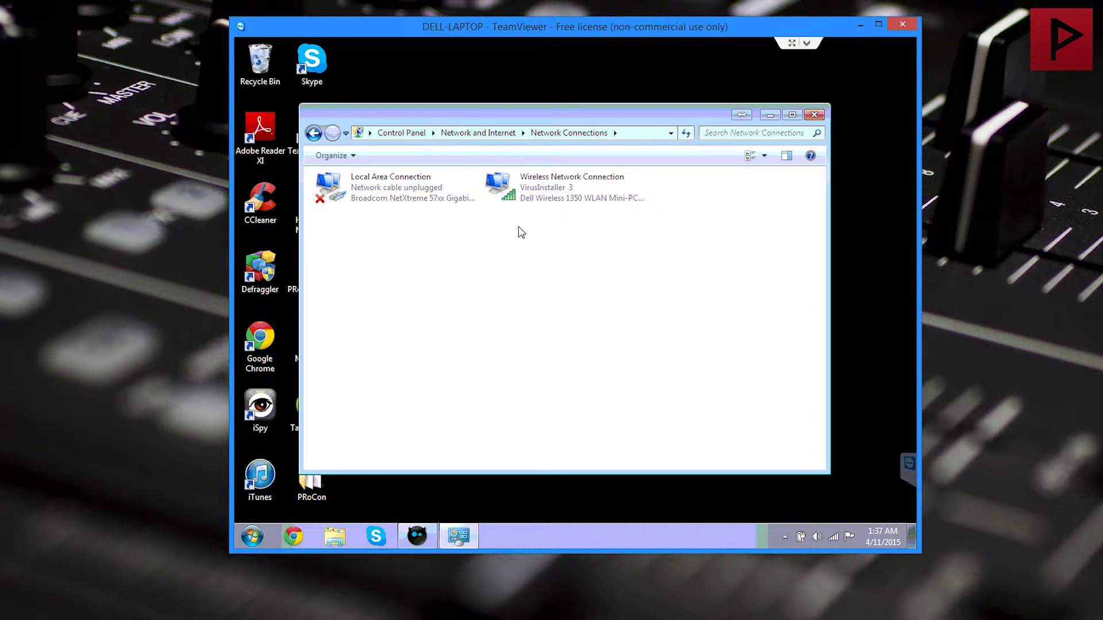
Step: Review the wireless adapter's IPv4 static address 192.168.1.202 with gateway 192.168.1.1, then close the dialogs
{"action": "right_click", "coordinate": [547, 195]}
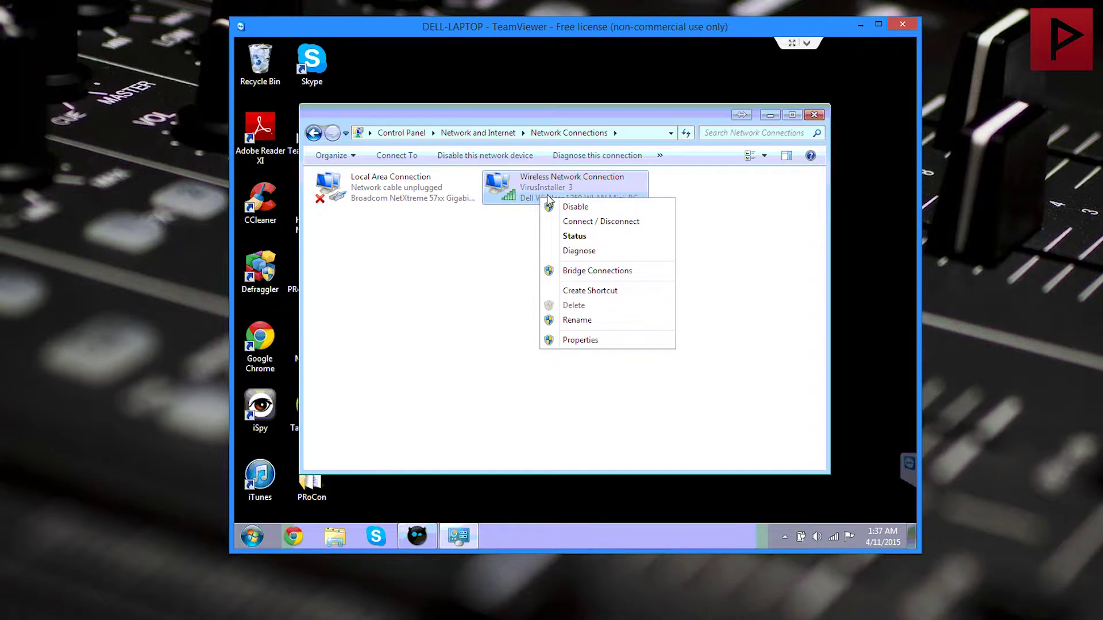
{"action": "left_click", "coordinate": [567, 341]}
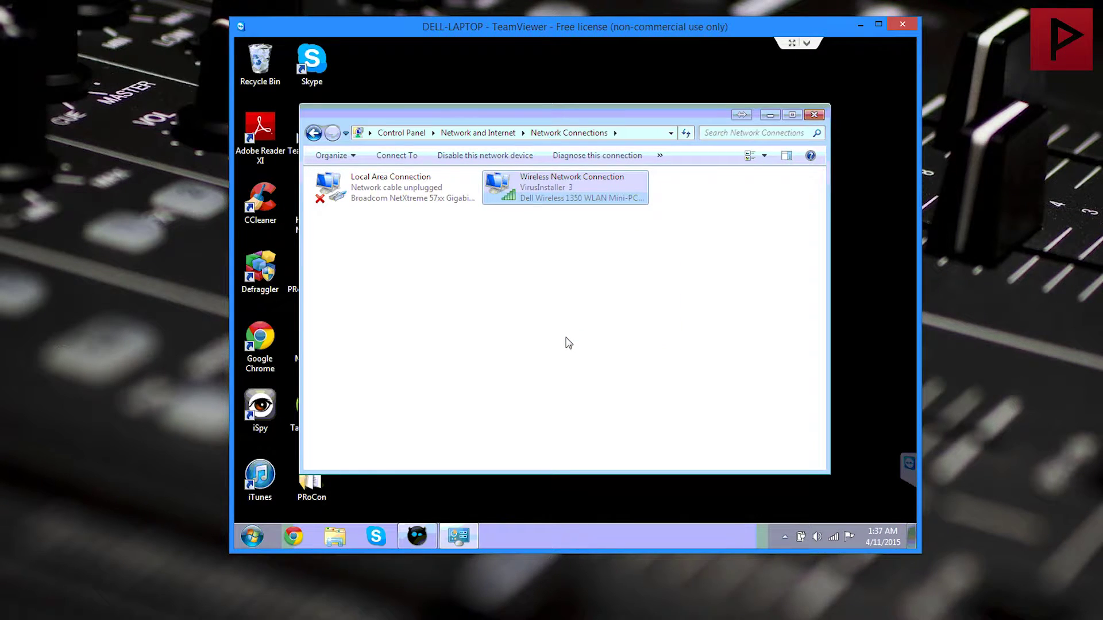
{"action": "left_click", "coordinate": [411, 321]}
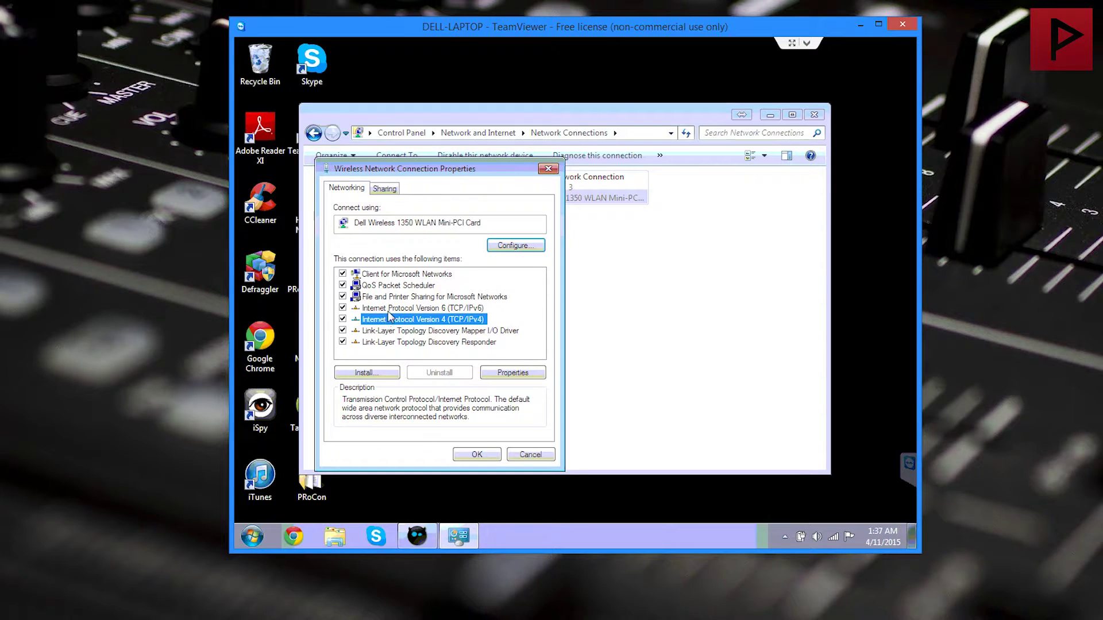
{"action": "double_click", "coordinate": [395, 322]}
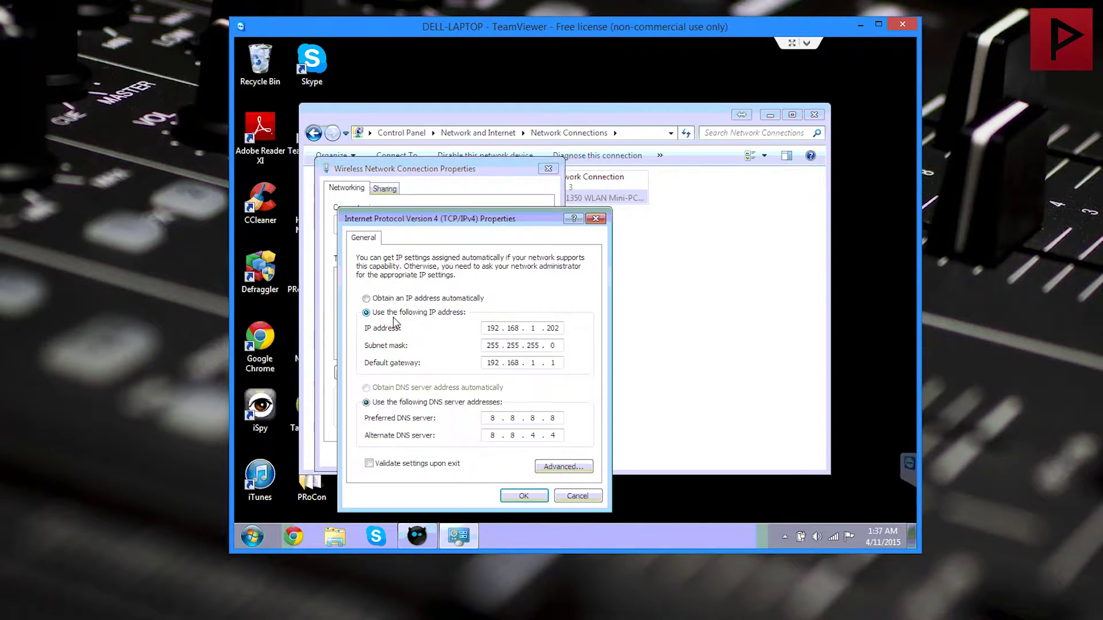
{"action": "left_click_drag", "start_coordinate": [495, 216], "coordinate": [526, 150]}
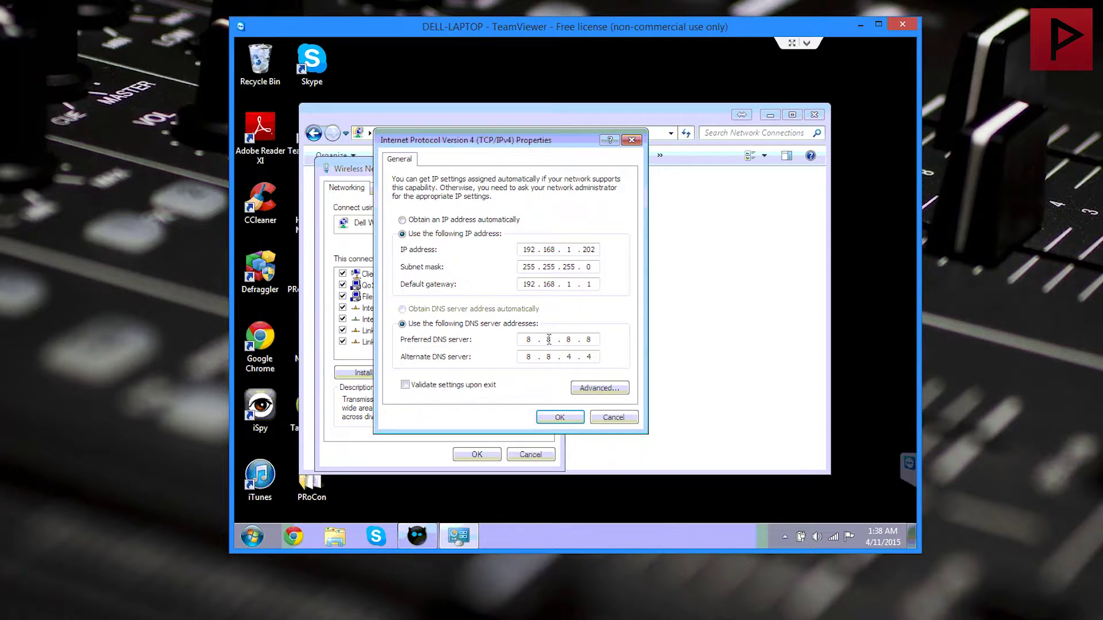
{"action": "left_click", "coordinate": [560, 417]}
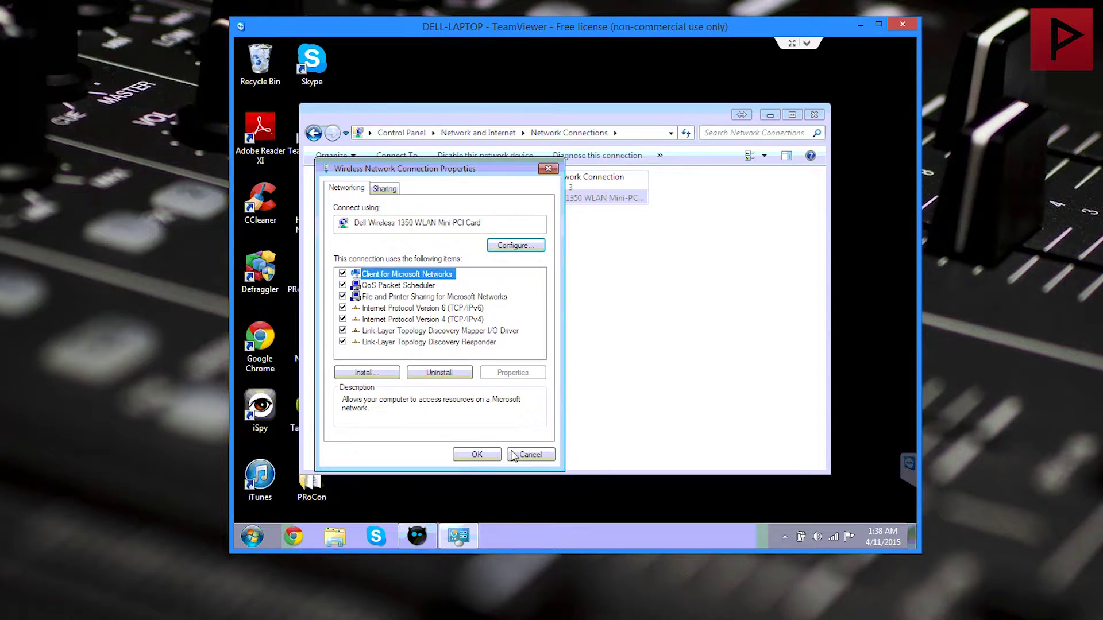
{"action": "left_click_drag", "start_coordinate": [445, 169], "coordinate": [580, 129]}
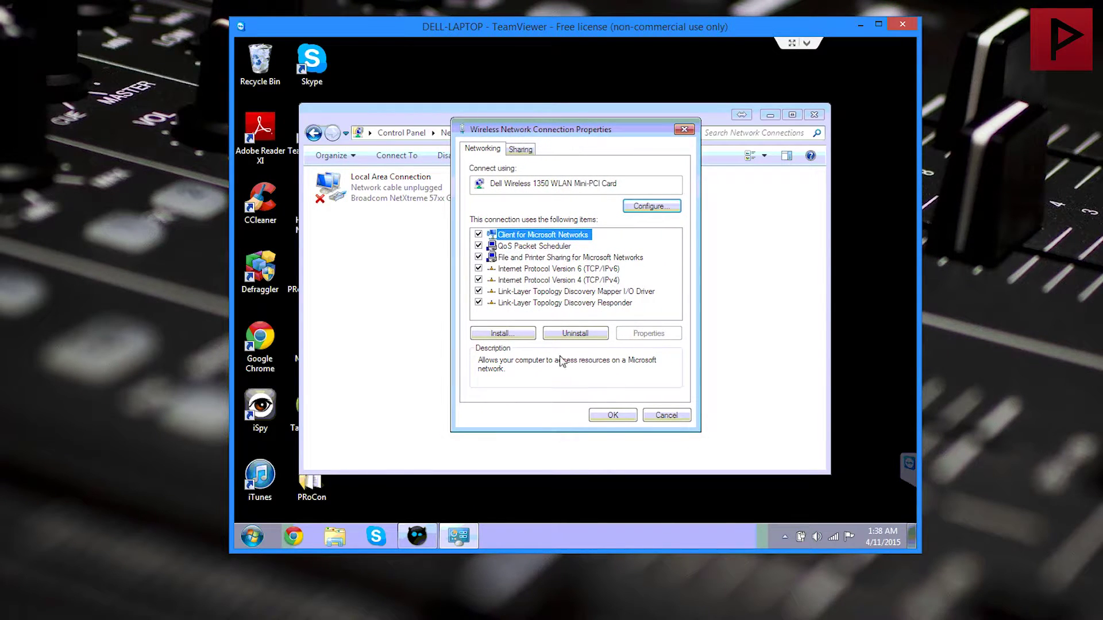
{"action": "left_click", "coordinate": [605, 421]}
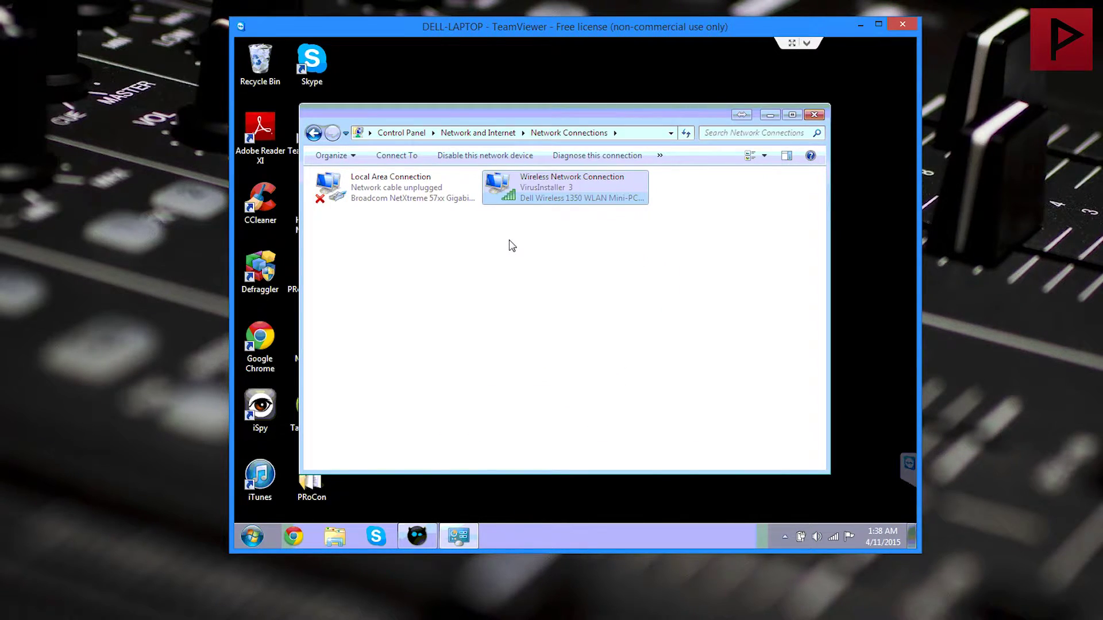
{"action": "left_click", "coordinate": [814, 114]}
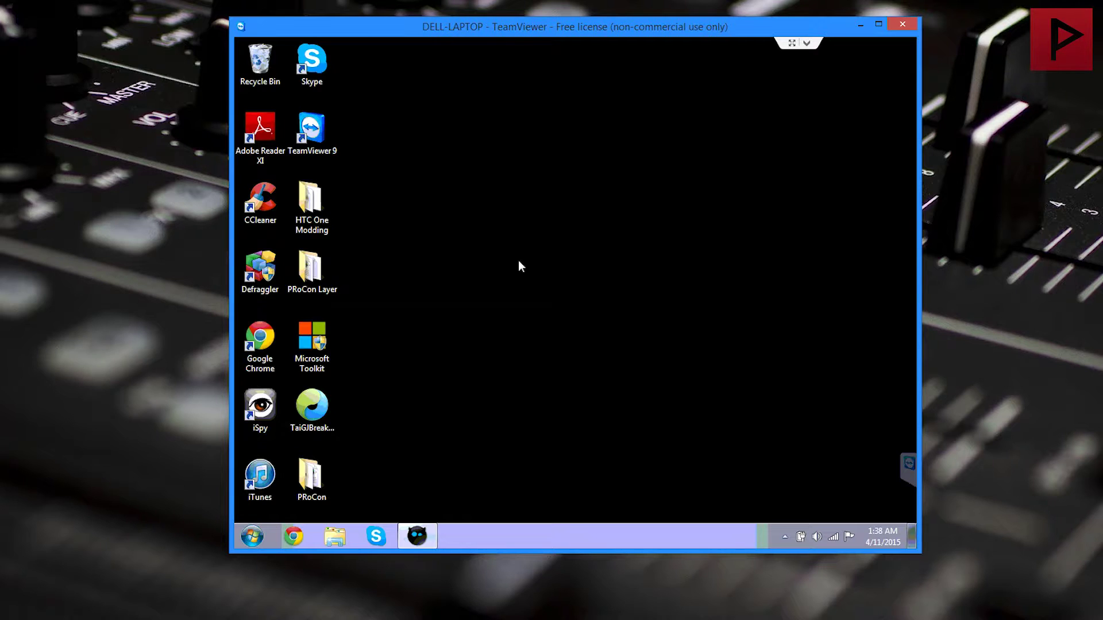
Step: Create a connection to 162.248.93.134 on port 47200 with the pasted server password
{"action": "left_click", "coordinate": [431, 536]}
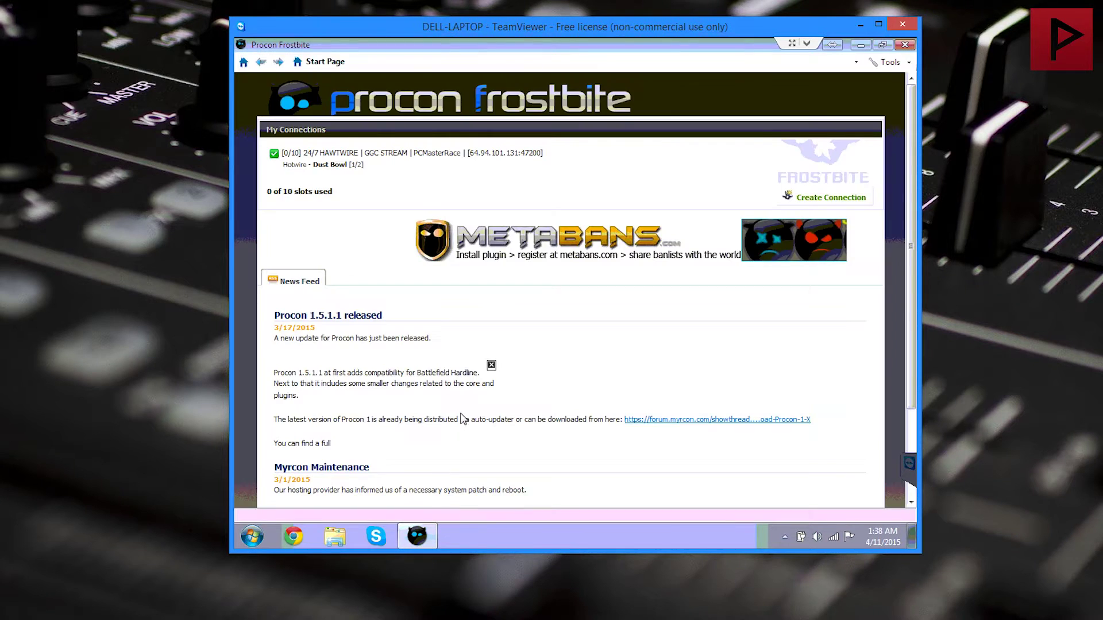
{"action": "left_click", "coordinate": [822, 198]}
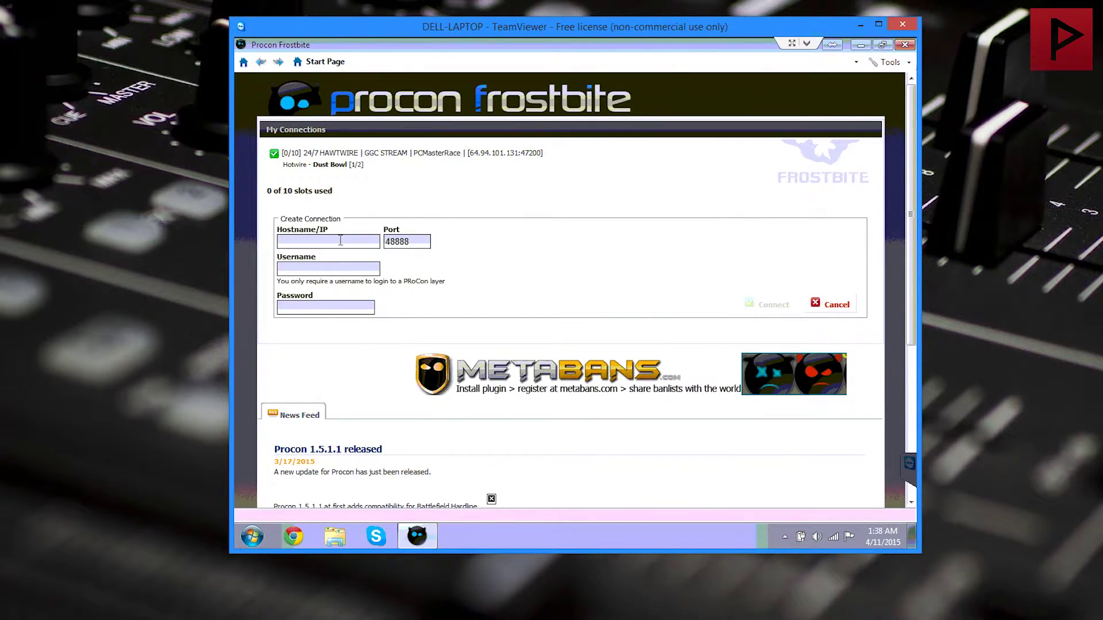
{"action": "left_click", "coordinate": [341, 240]}
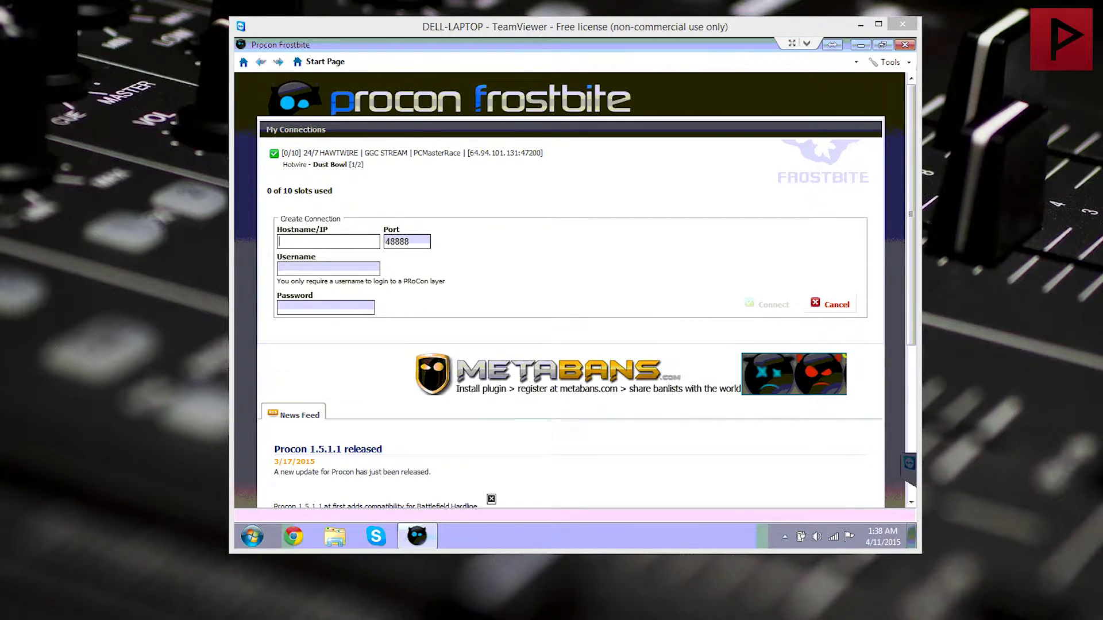
{"action": "left_click", "coordinate": [309, 241]}
{"action": "type", "text": "162.248.93.134"}
{"action": "double_click", "coordinate": [423, 241]}
{"action": "type", "text": "47200"}
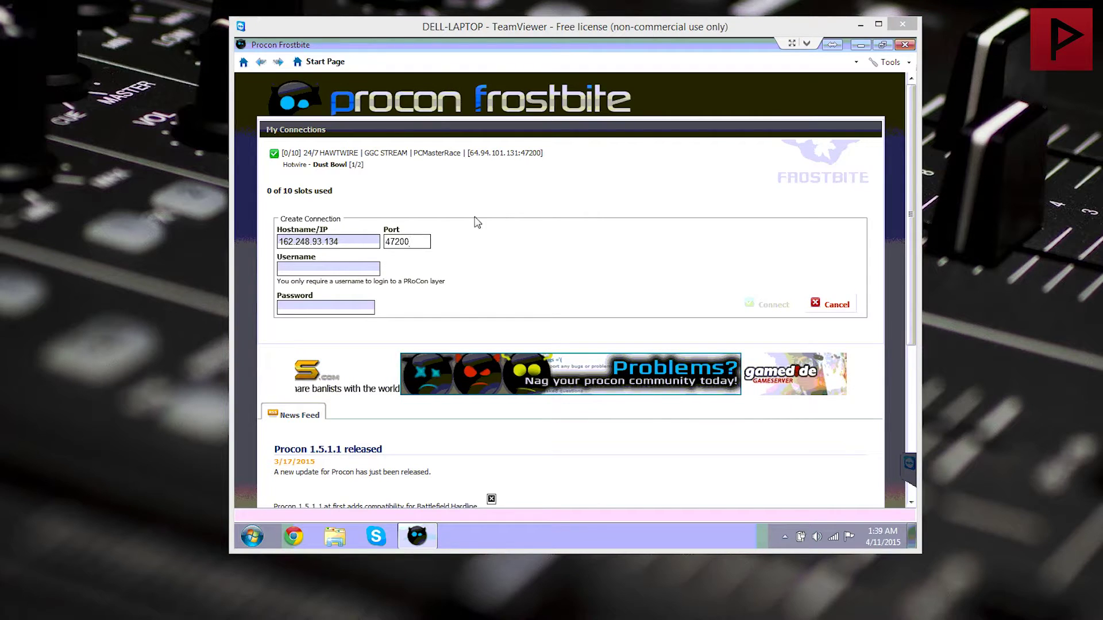
{"action": "left_click", "coordinate": [310, 312]}
{"action": "key", "text": "ctrl+v"}
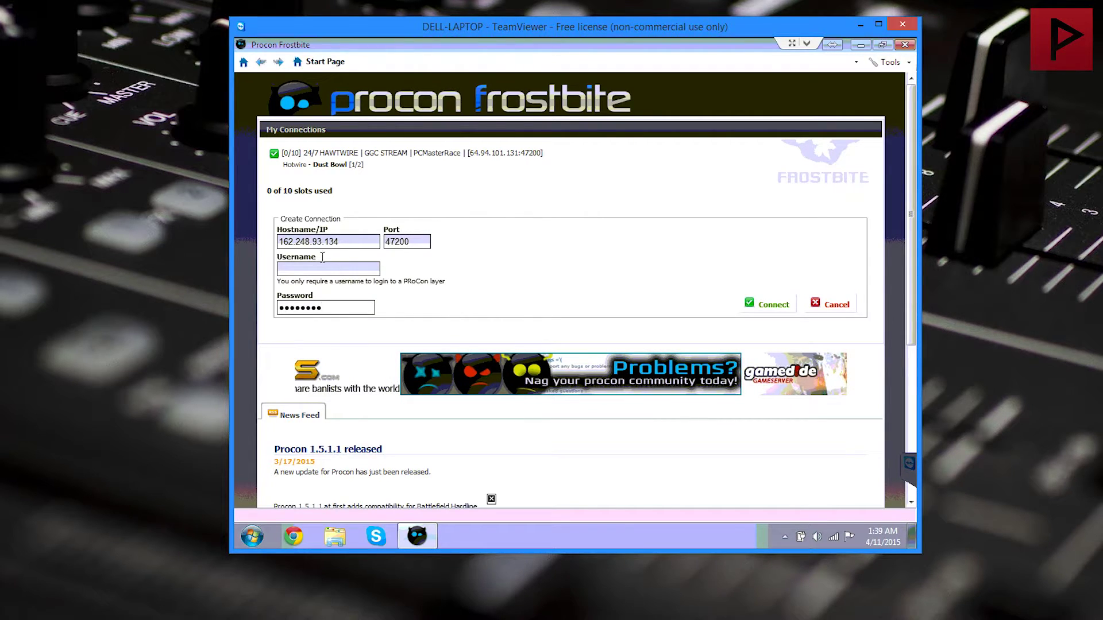
{"action": "left_click", "coordinate": [752, 306]}
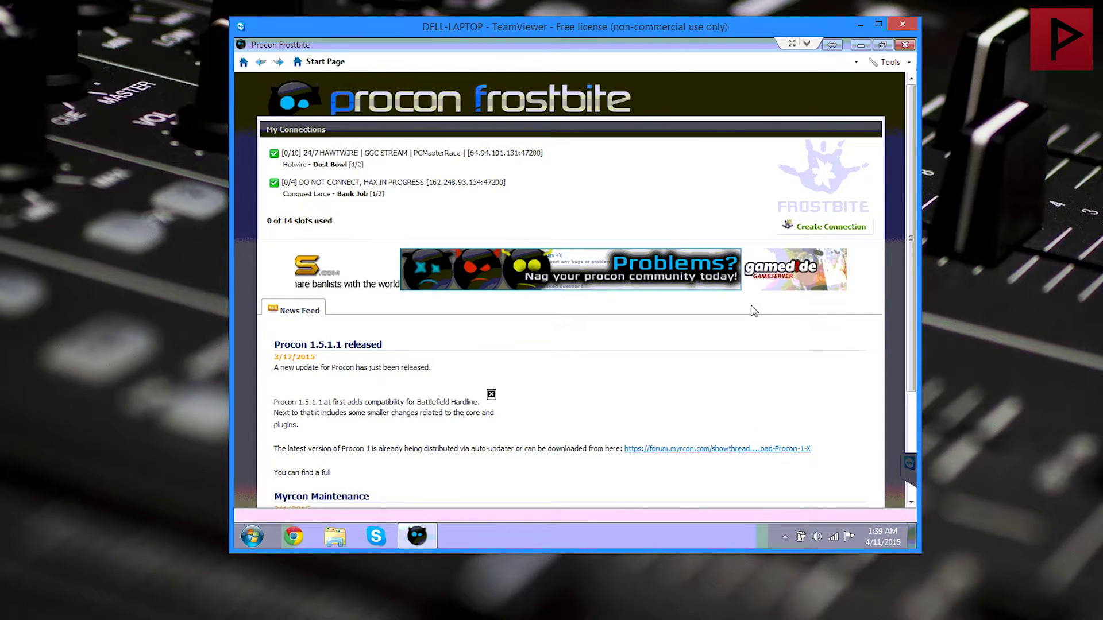
{"action": "left_click", "coordinate": [370, 187]}
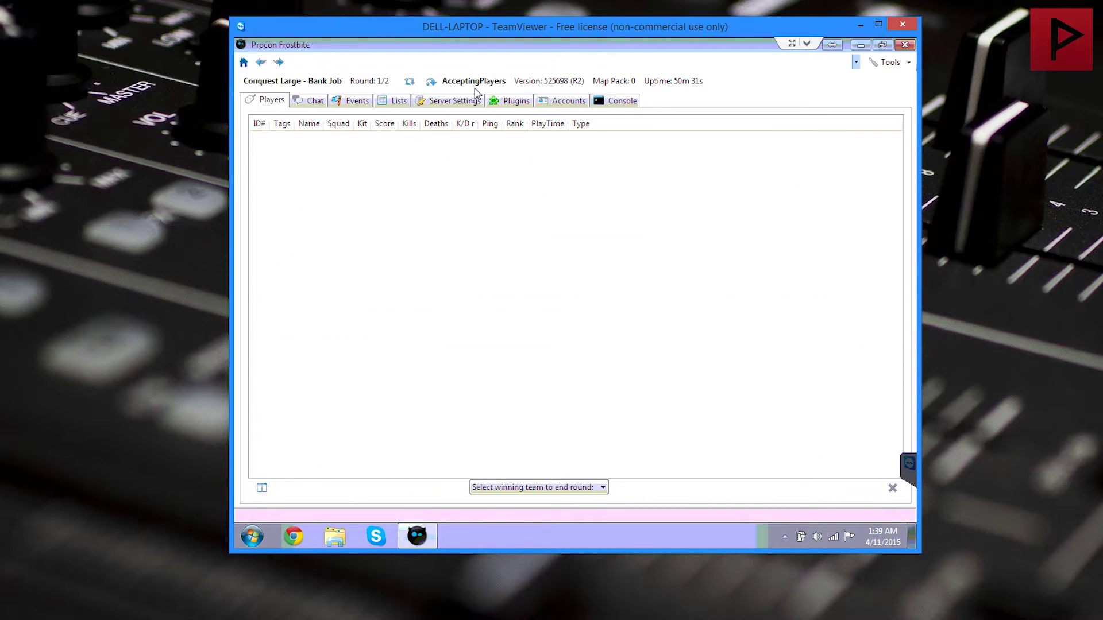
Step: Browse the server's Settings, Events, Chat, Lists and Plugins tabs, then open its Accounts page
{"action": "left_click", "coordinate": [451, 102]}
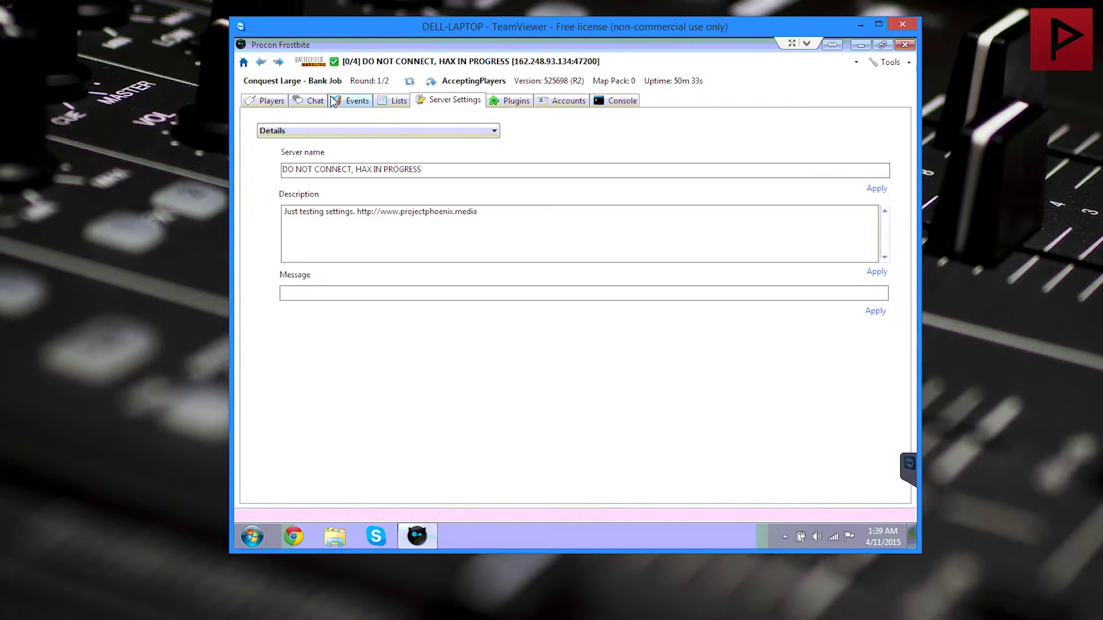
{"action": "left_click", "coordinate": [354, 101]}
{"action": "left_click", "coordinate": [304, 106]}
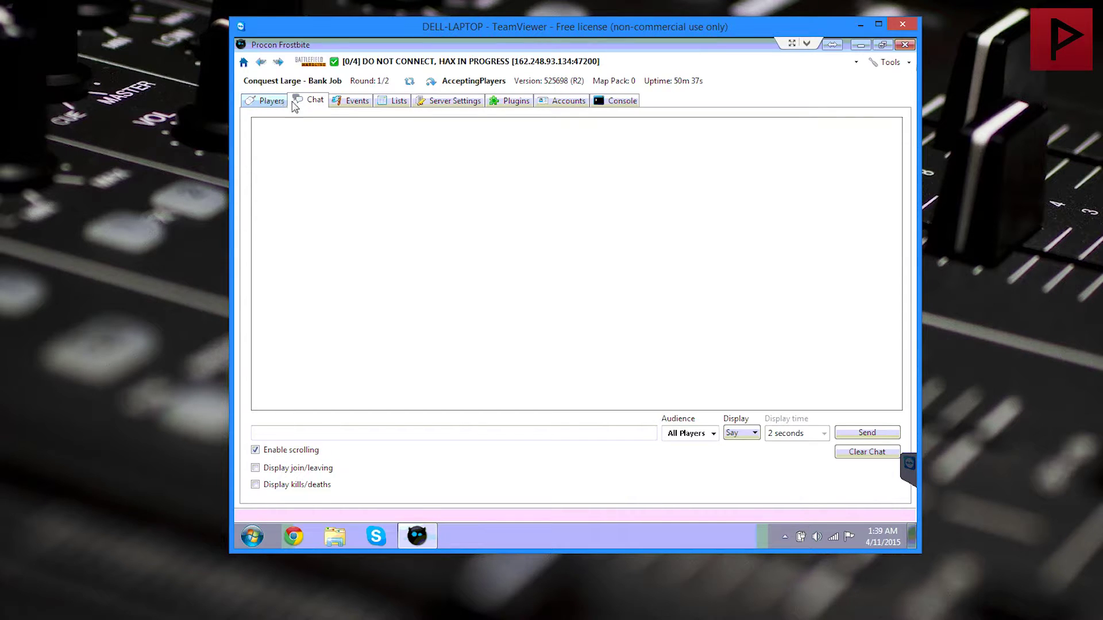
{"action": "left_click", "coordinate": [339, 105]}
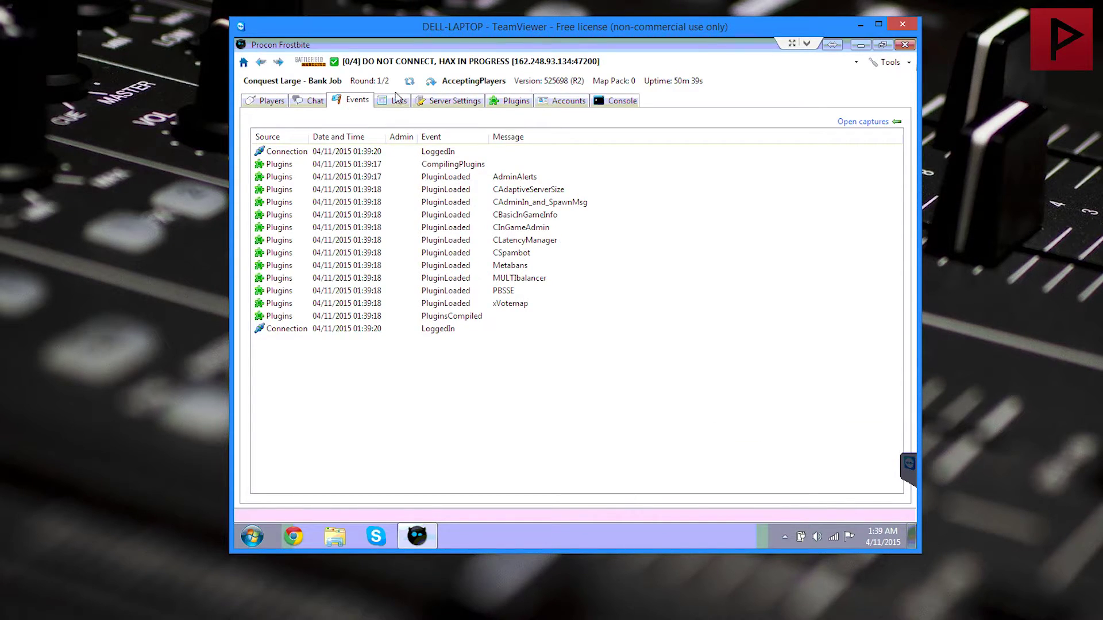
{"action": "left_click", "coordinate": [400, 102]}
{"action": "left_click", "coordinate": [451, 102]}
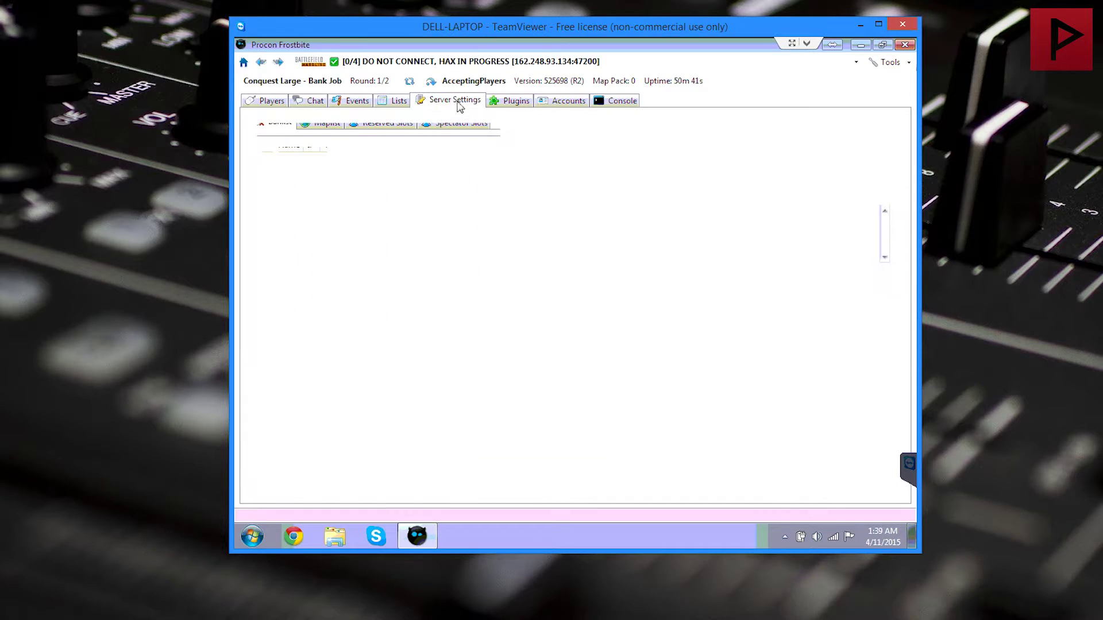
{"action": "left_click", "coordinate": [513, 102]}
{"action": "left_click", "coordinate": [545, 106]}
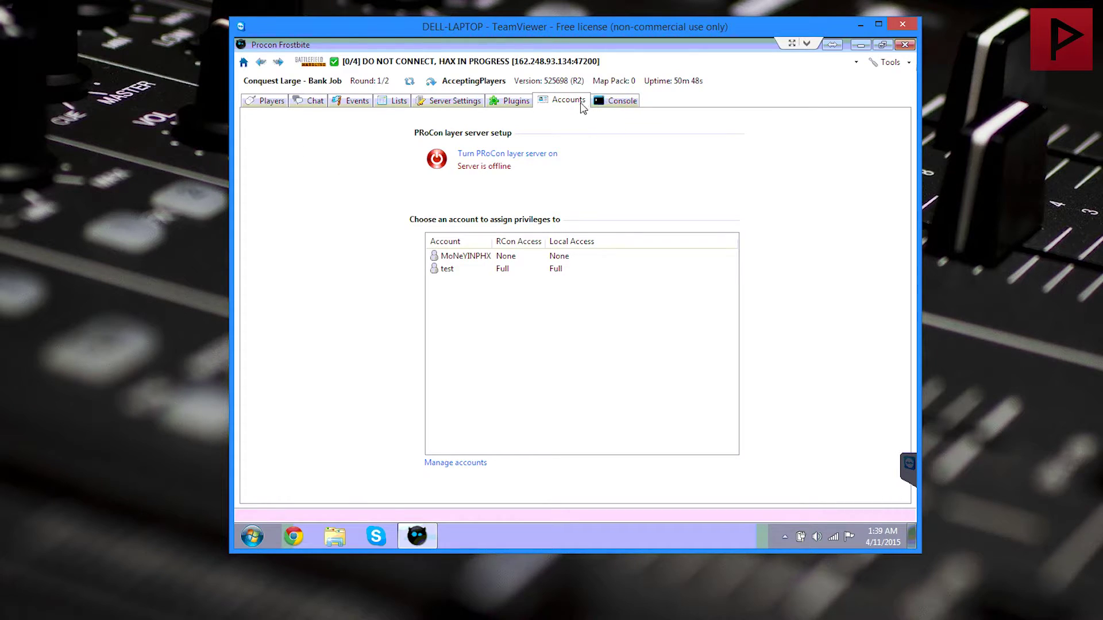
Step: Start the PRoCon layer server on port 17001, glance at test's privileges, and open Manage Accounts
{"action": "left_click", "coordinate": [495, 156]}
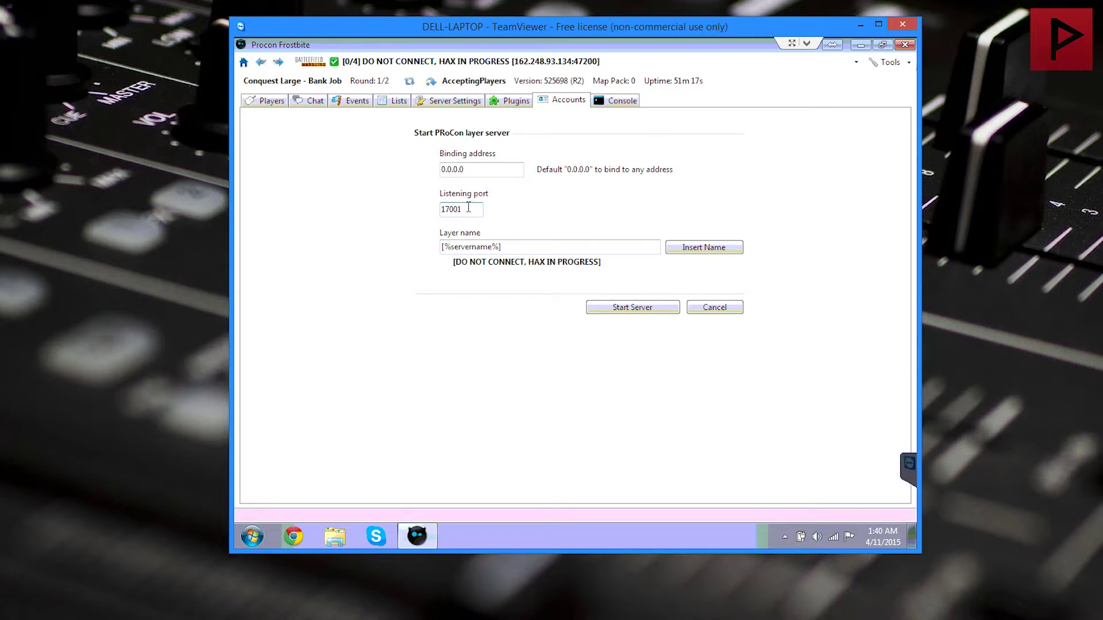
{"action": "left_click_drag", "start_coordinate": [476, 210], "coordinate": [389, 209]}
{"action": "left_click_drag", "start_coordinate": [464, 208], "coordinate": [423, 215]}
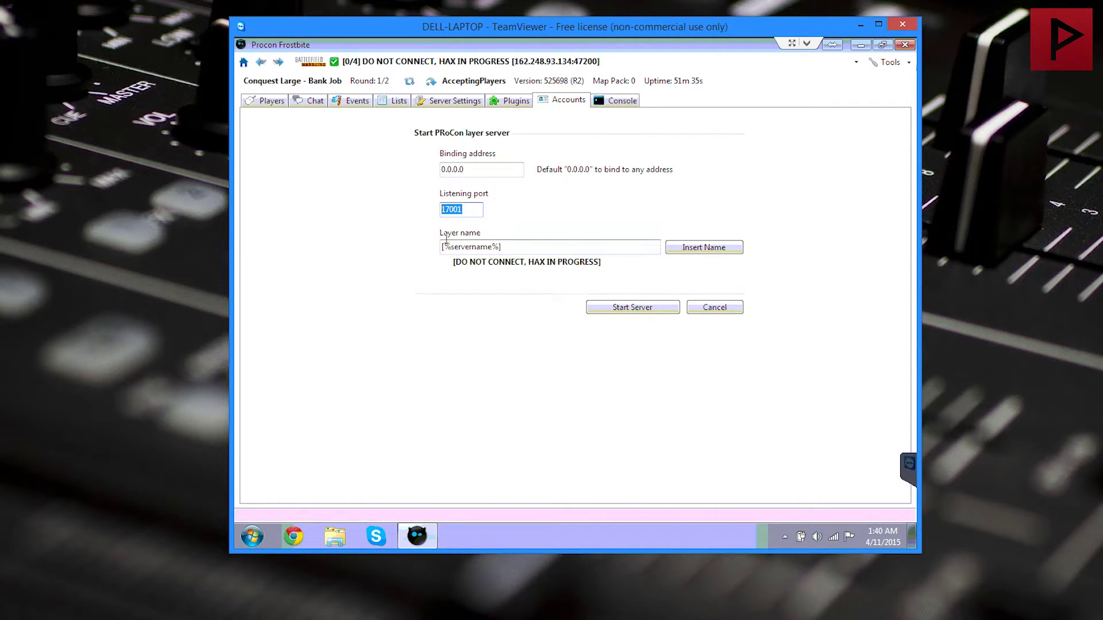
{"action": "left_click", "coordinate": [619, 310]}
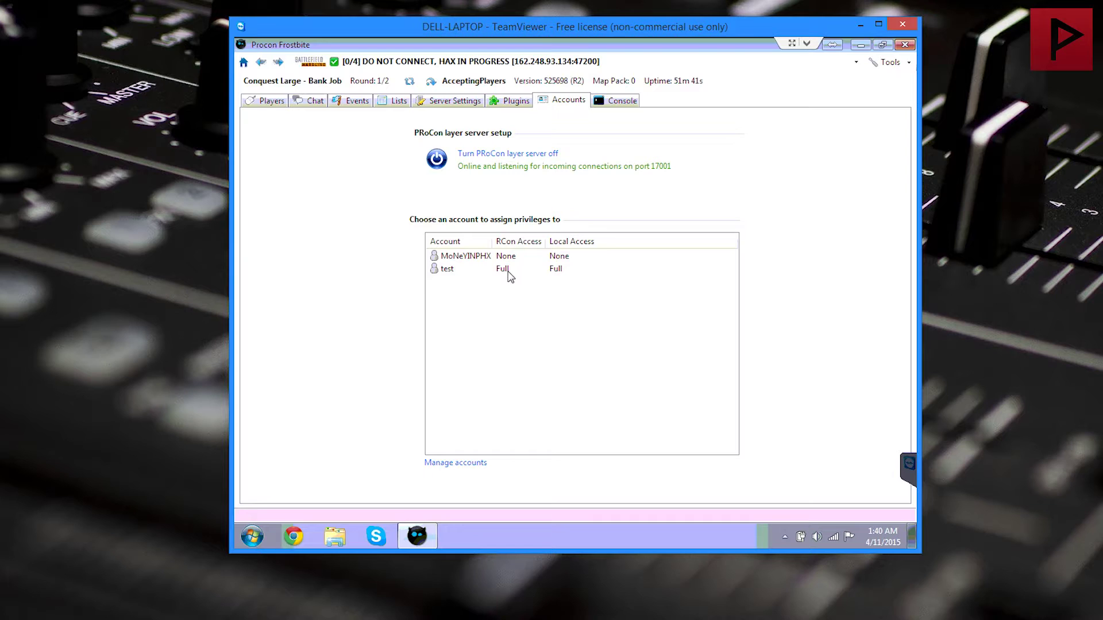
{"action": "double_click", "coordinate": [468, 269]}
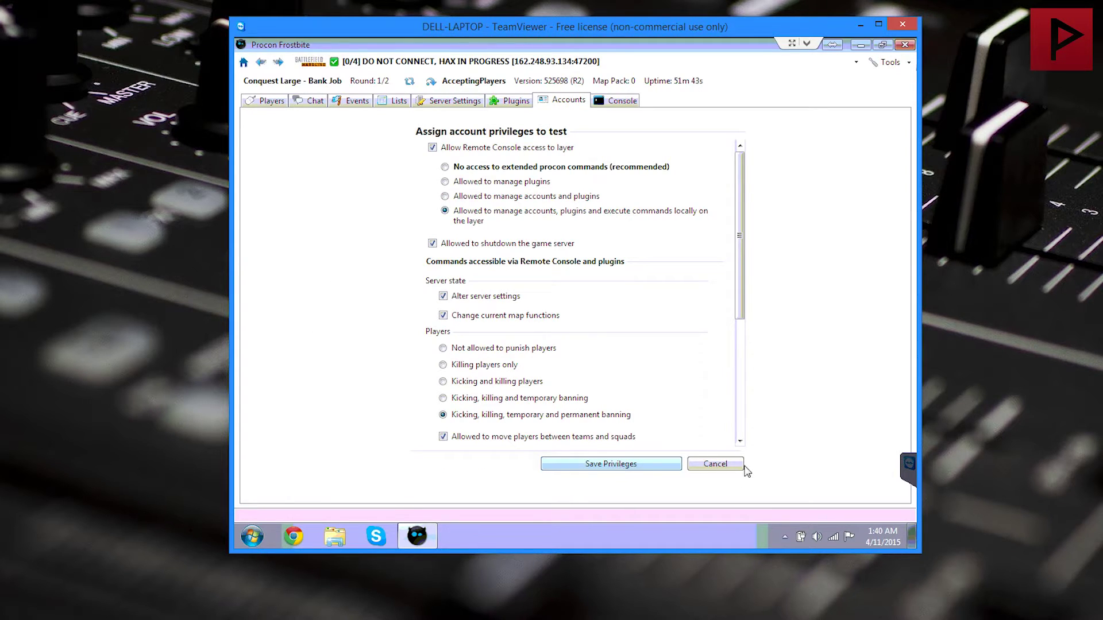
{"action": "left_click", "coordinate": [580, 463]}
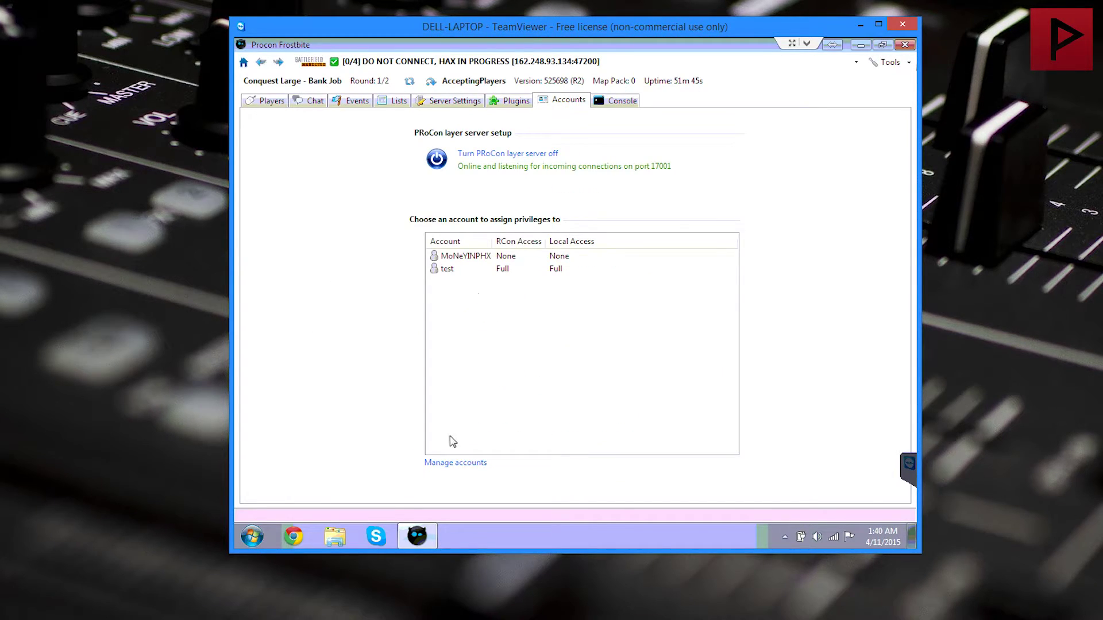
{"action": "left_click", "coordinate": [448, 464]}
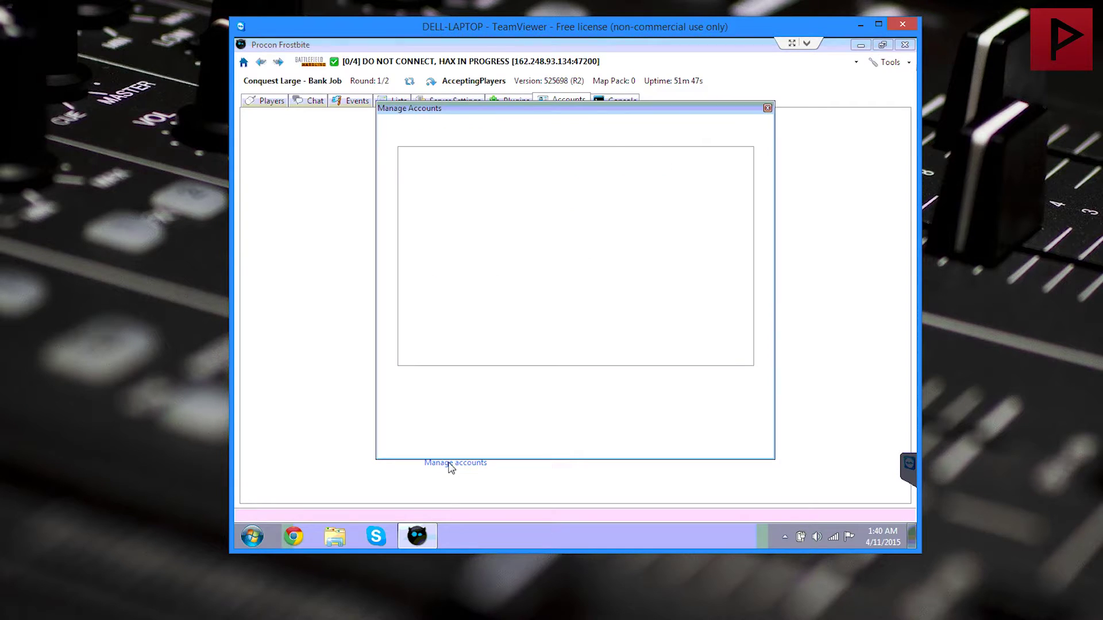
Step: Delete the old test account and recreate it with username 'test' and a password
{"action": "left_click", "coordinate": [604, 170]}
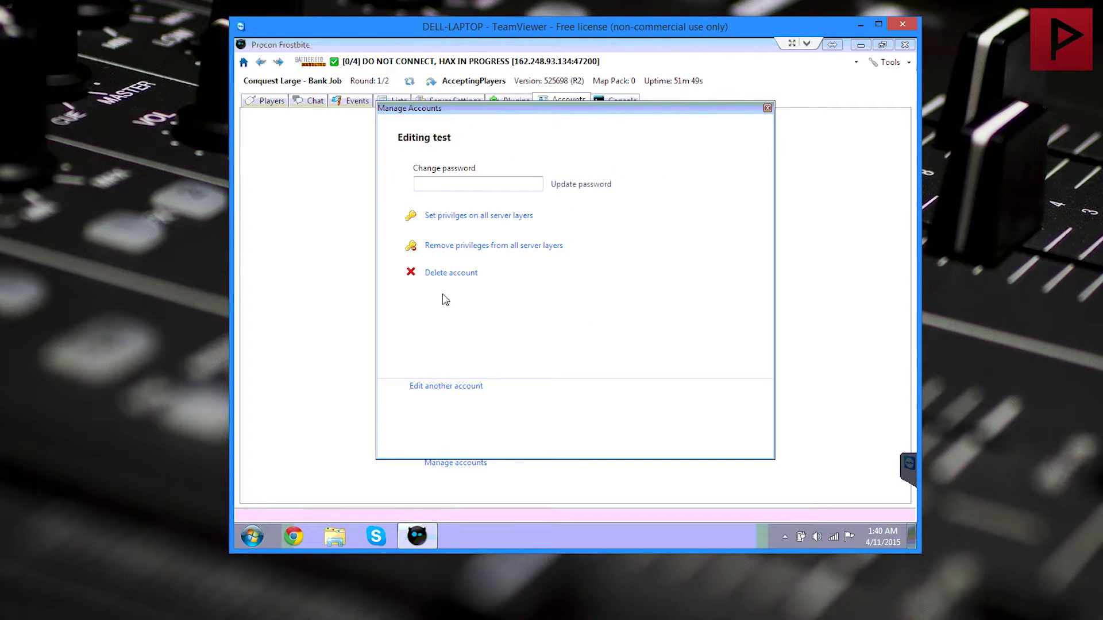
{"action": "left_click", "coordinate": [443, 276]}
{"action": "left_click", "coordinate": [564, 386]}
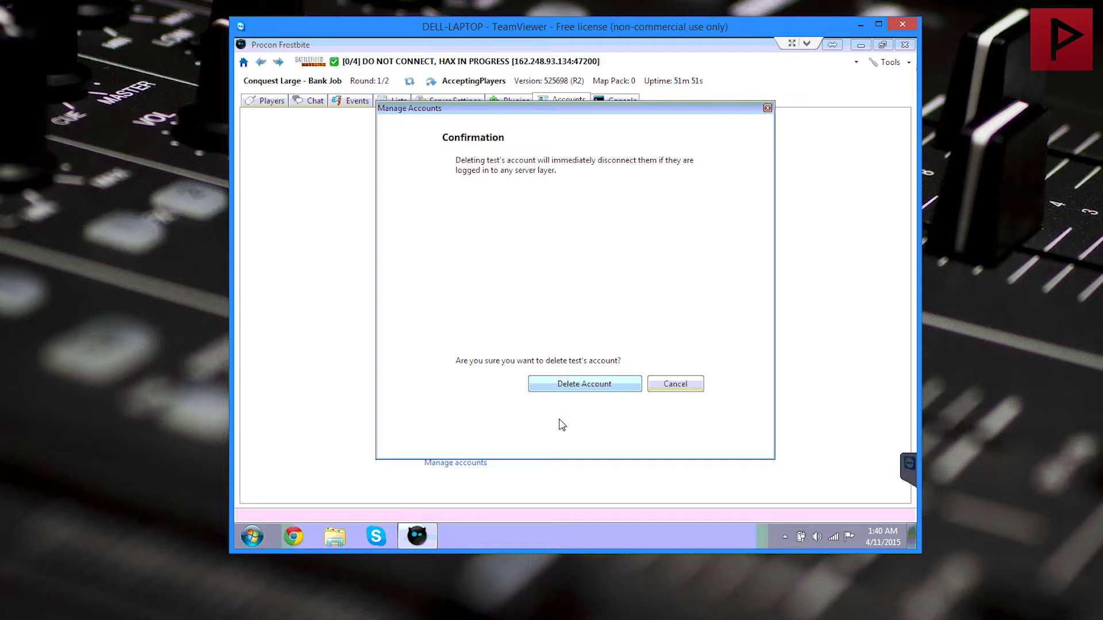
{"action": "left_click", "coordinate": [451, 377]}
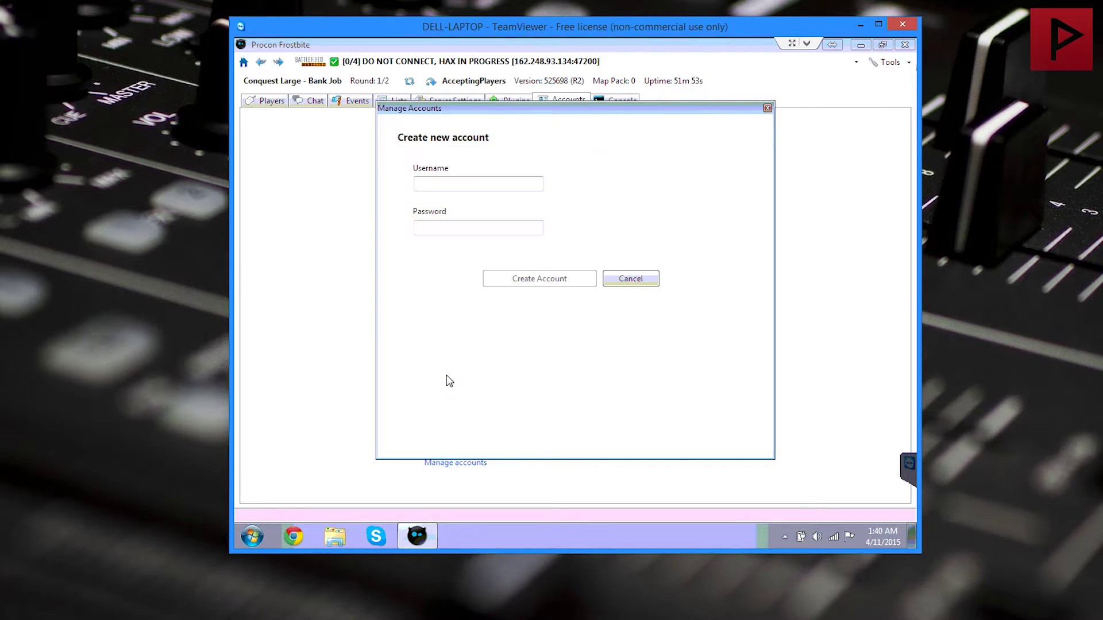
{"action": "left_click", "coordinate": [490, 183]}
{"action": "type", "text": "test"}
{"action": "key", "text": "Tab"}
{"action": "type", "text": "test"}
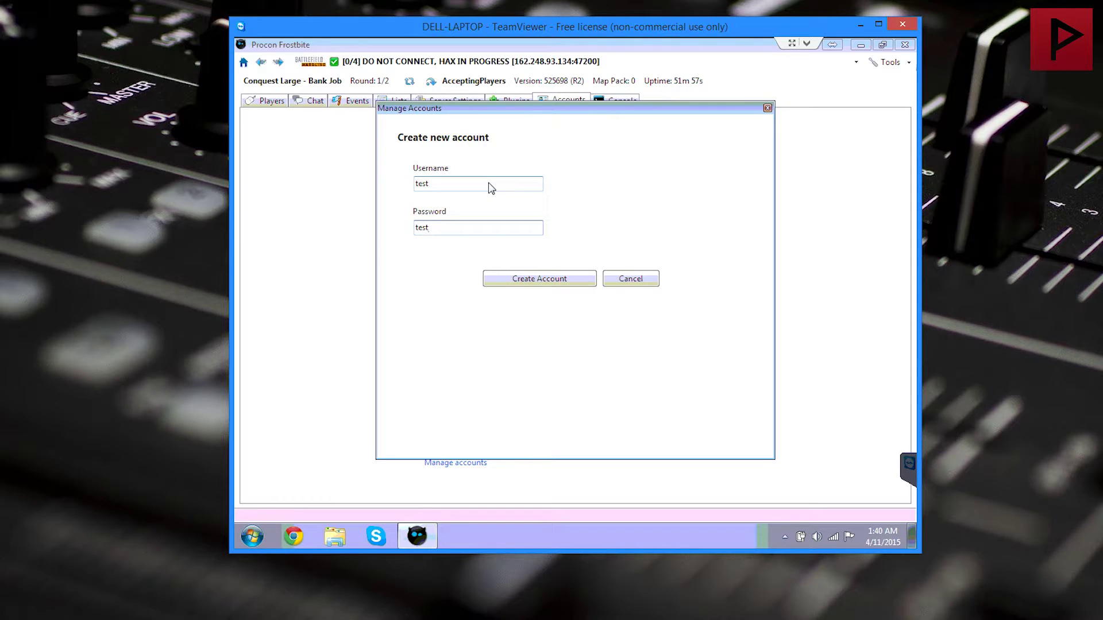
{"action": "left_click", "coordinate": [576, 281]}
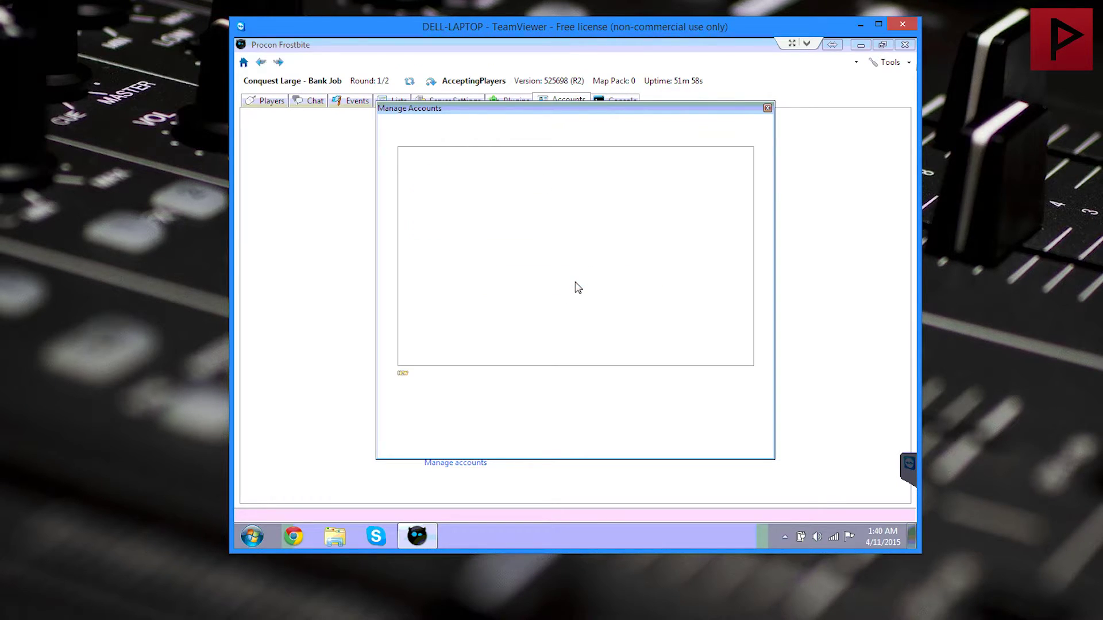
Step: On all layers, allow test remote console, account management, shutdown, settings, map, team moves and kick/ban
{"action": "left_click", "coordinate": [610, 164]}
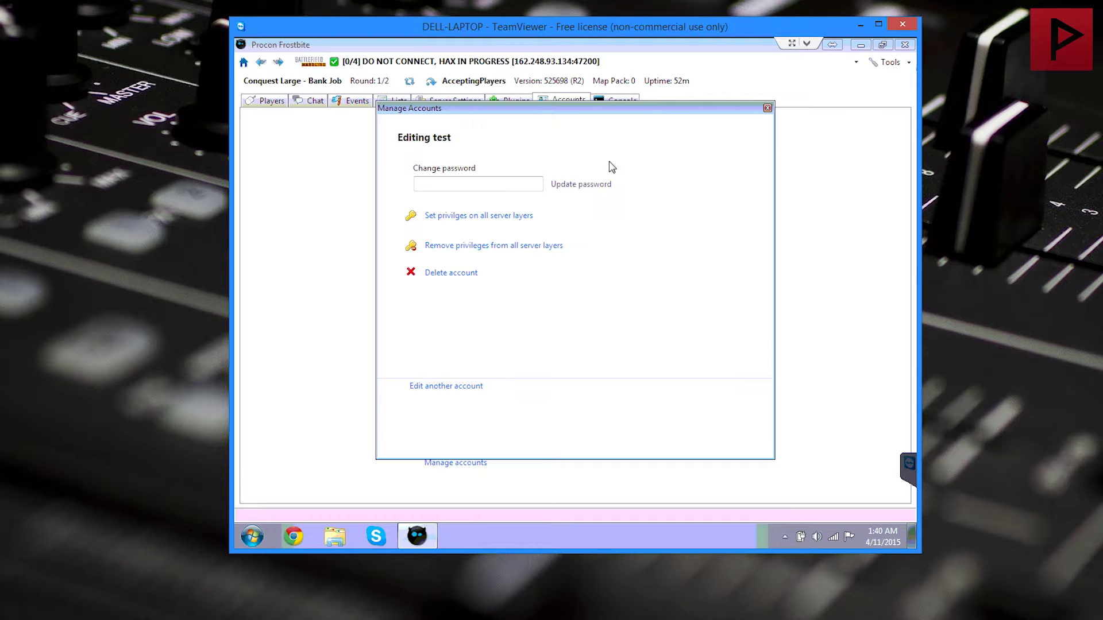
{"action": "left_click", "coordinate": [506, 217]}
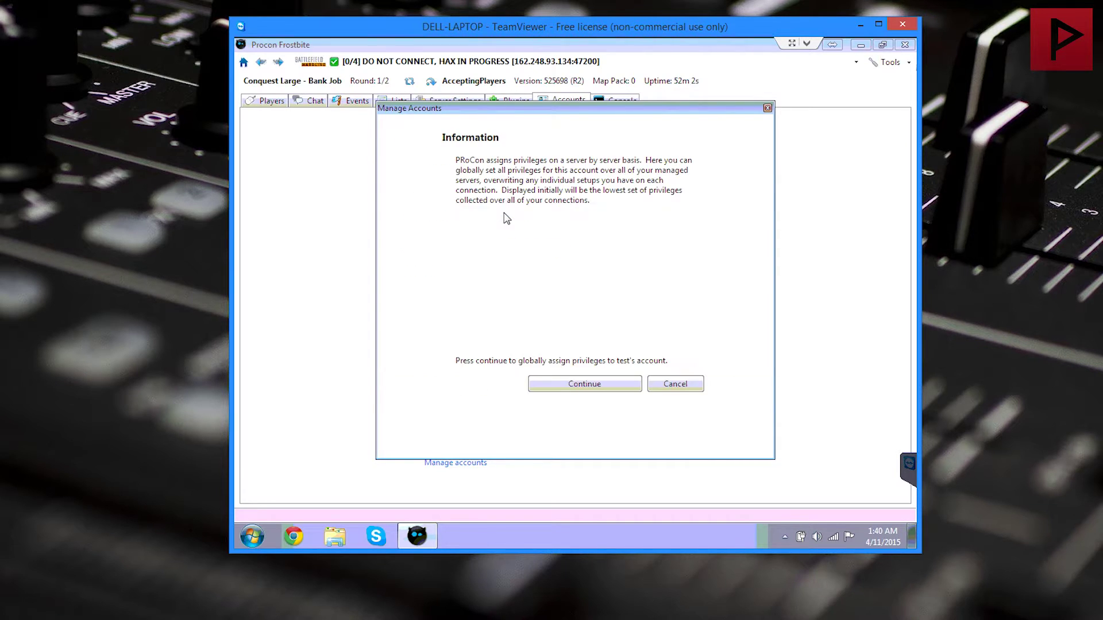
{"action": "left_click", "coordinate": [556, 378]}
{"action": "left_click", "coordinate": [505, 148]}
{"action": "left_click", "coordinate": [483, 223]}
{"action": "left_click", "coordinate": [480, 245]}
{"action": "left_click", "coordinate": [464, 296]}
{"action": "left_click", "coordinate": [466, 316]}
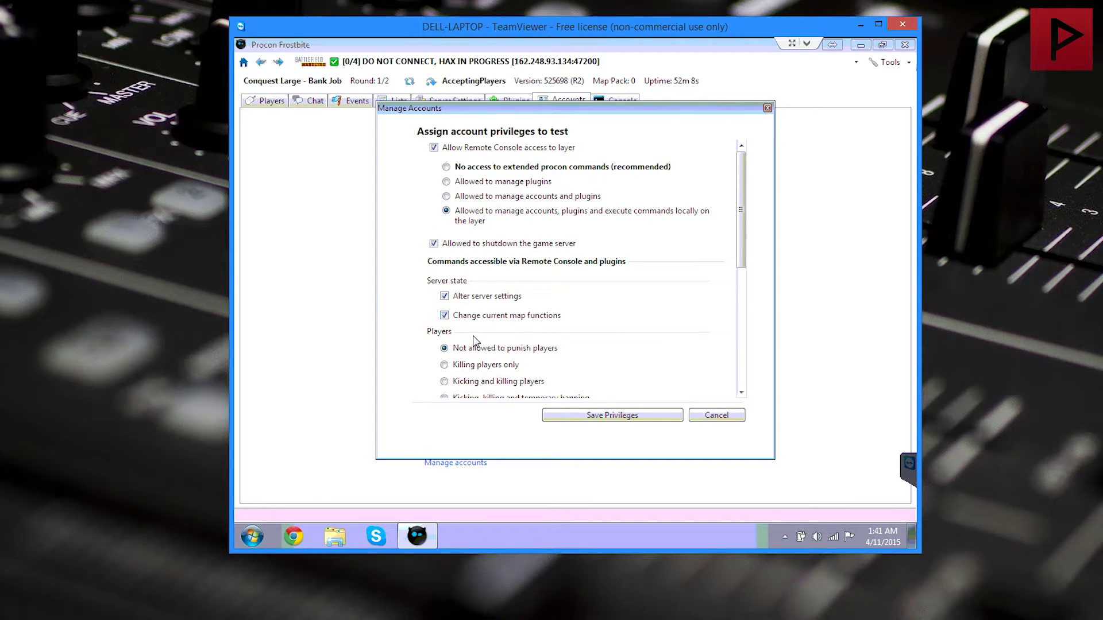
{"action": "scroll", "coordinate": [474, 342], "scroll_direction": "down", "scroll_amount": 3}
{"action": "left_click", "coordinate": [501, 277]}
{"action": "left_click", "coordinate": [509, 258]}
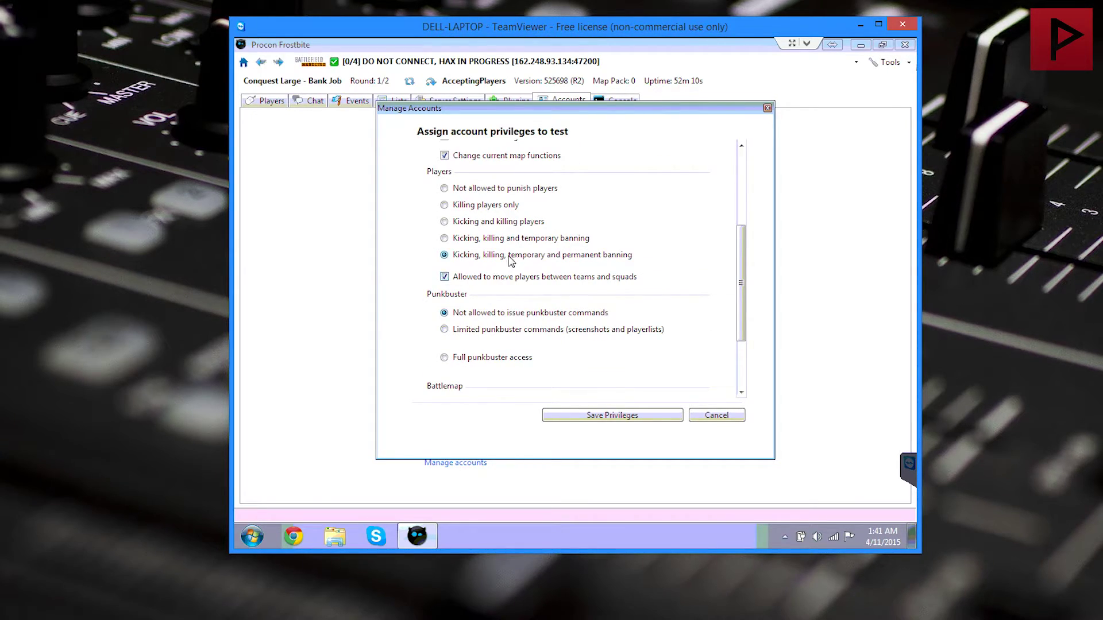
Step: Grant full PunkBuster access plus map zone, map list, ban list, reserved slot and text moderation editing; save
{"action": "scroll", "coordinate": [501, 329], "scroll_direction": "down", "scroll_amount": 4}
{"action": "left_click", "coordinate": [514, 233]}
{"action": "left_click", "coordinate": [498, 261]}
{"action": "left_click", "coordinate": [477, 308]}
{"action": "left_click", "coordinate": [482, 342]}
{"action": "left_click", "coordinate": [480, 359]}
{"action": "left_click", "coordinate": [481, 375]}
{"action": "left_click", "coordinate": [476, 393]}
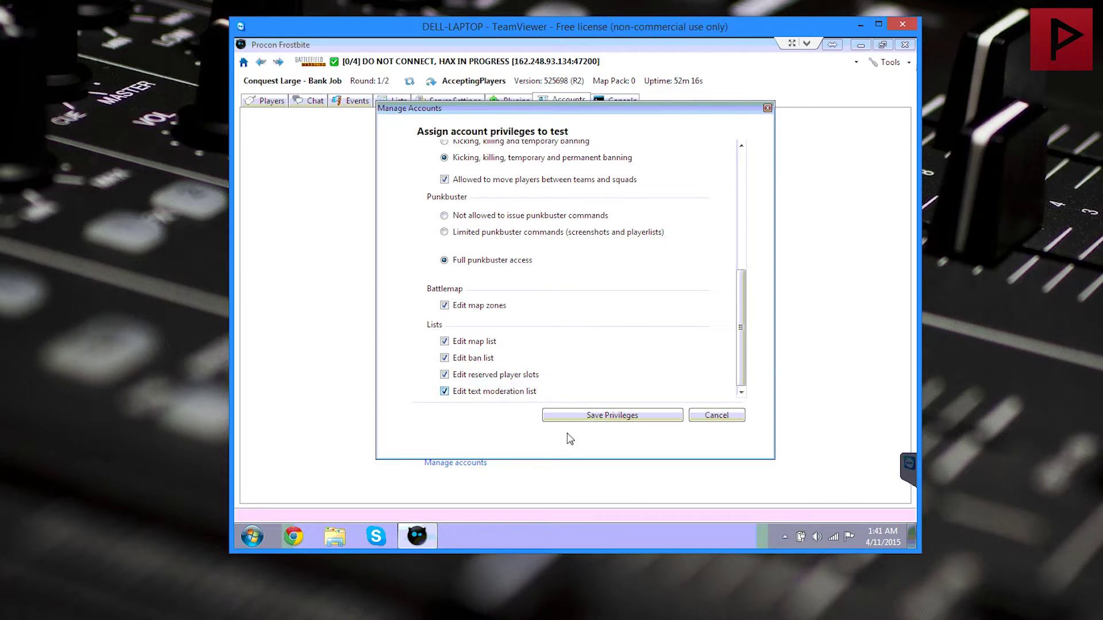
{"action": "left_click", "coordinate": [587, 415]}
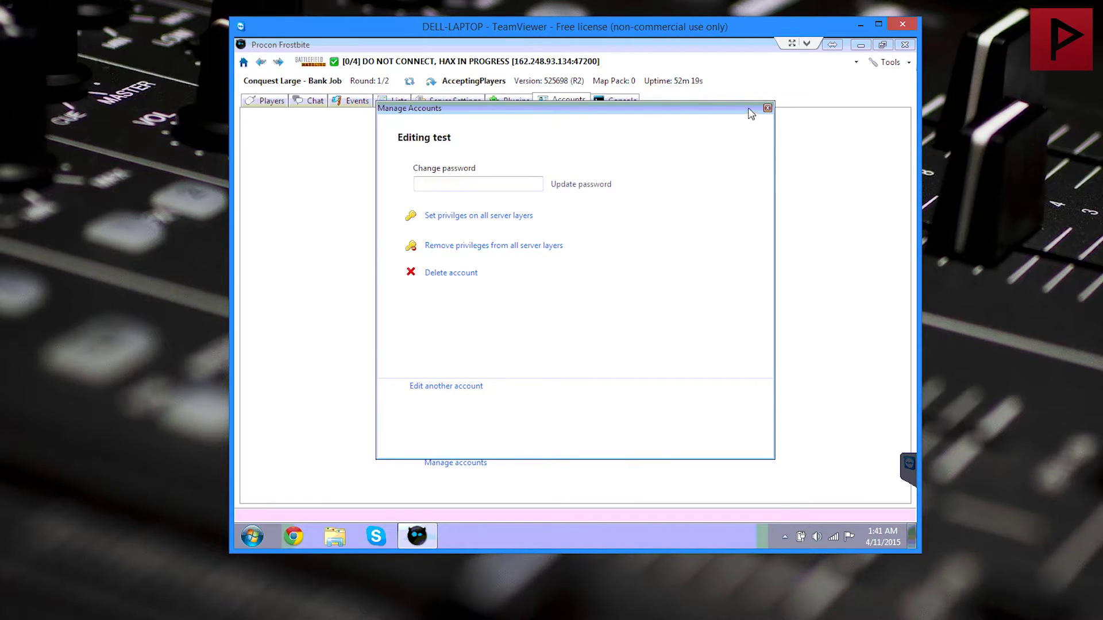
{"action": "left_click", "coordinate": [767, 109]}
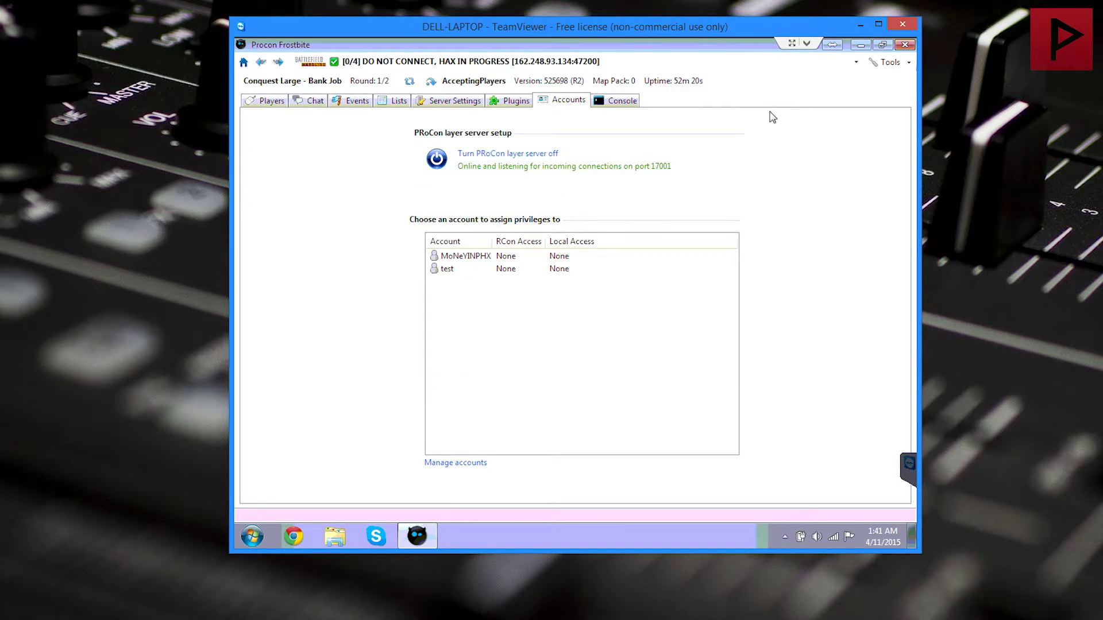
Step: Reopen test's server privileges and allow remote console, accounts, settings, map, team moves and kick/ban
{"action": "double_click", "coordinate": [505, 269]}
{"action": "left_click", "coordinate": [694, 464]}
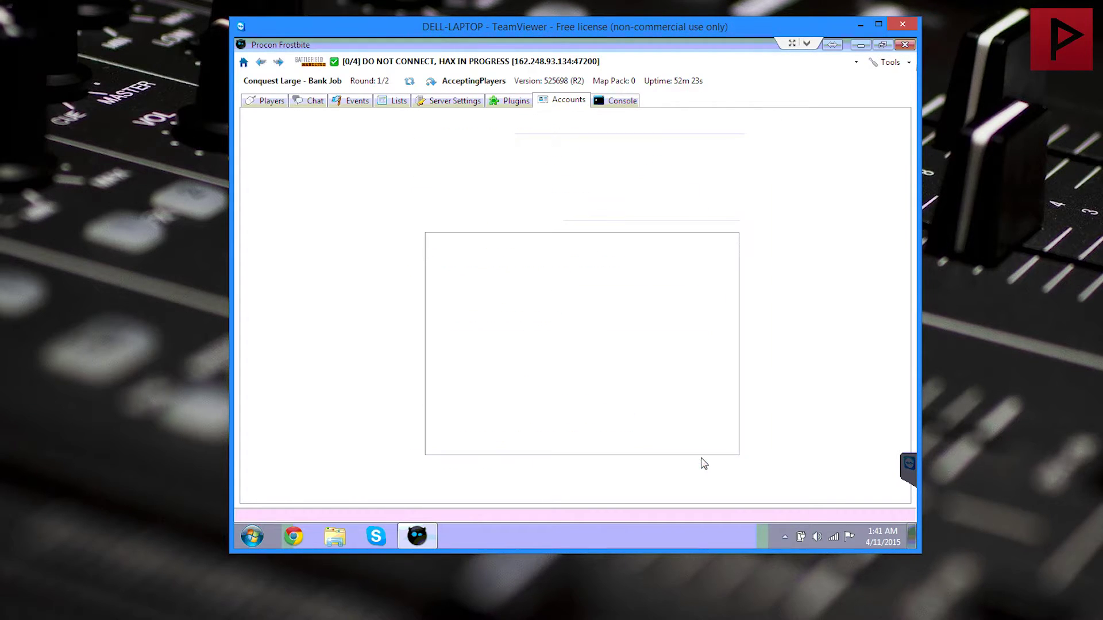
{"action": "double_click", "coordinate": [519, 270]}
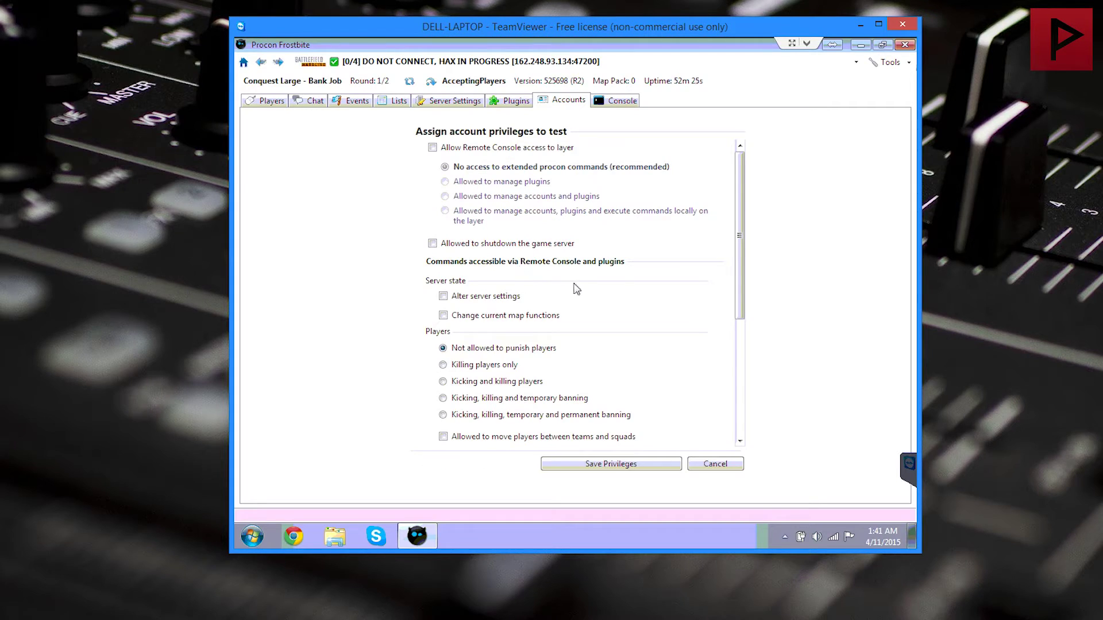
{"action": "left_click", "coordinate": [504, 148]}
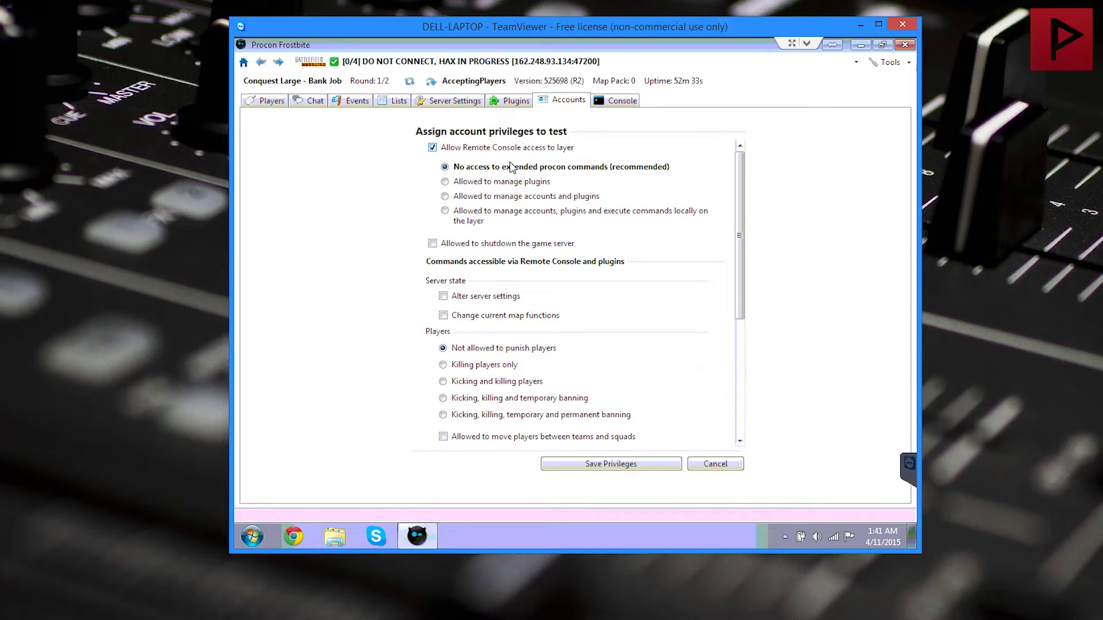
{"action": "left_click", "coordinate": [472, 211]}
{"action": "left_click", "coordinate": [474, 296]}
{"action": "left_click", "coordinate": [476, 316]}
{"action": "scroll", "coordinate": [481, 351], "scroll_direction": "down", "scroll_amount": 5}
{"action": "left_click", "coordinate": [471, 276]}
{"action": "left_click", "coordinate": [483, 255]}
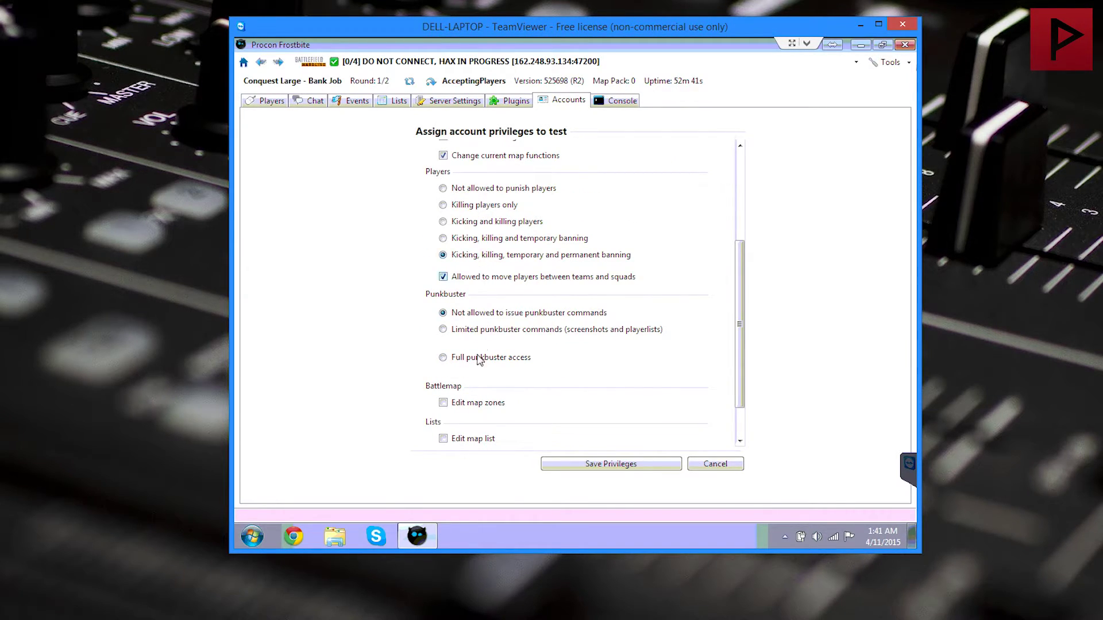
Step: Add full PunkBuster, map zone, map list, ban list, reserved slot and text moderation editing, then save
{"action": "left_click", "coordinate": [487, 357]}
{"action": "left_click", "coordinate": [459, 403]}
{"action": "scroll", "coordinate": [457, 399], "scroll_direction": "down", "scroll_amount": 2}
{"action": "left_click", "coordinate": [469, 394]}
{"action": "left_click", "coordinate": [469, 409]}
{"action": "left_click", "coordinate": [468, 425]}
{"action": "left_click", "coordinate": [480, 440]}
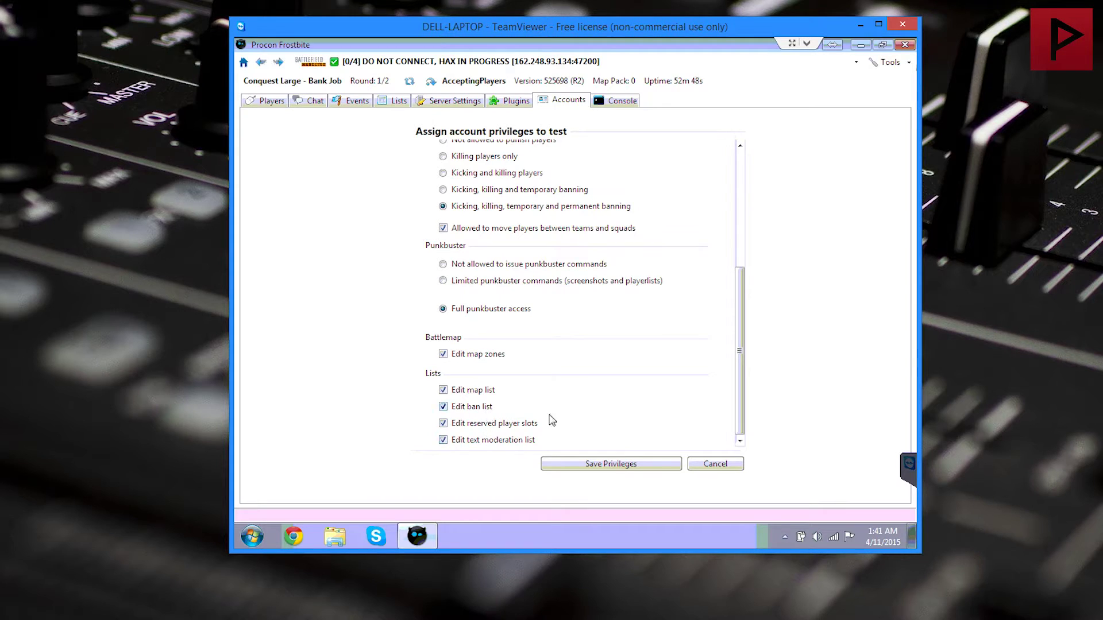
{"action": "left_click", "coordinate": [632, 461]}
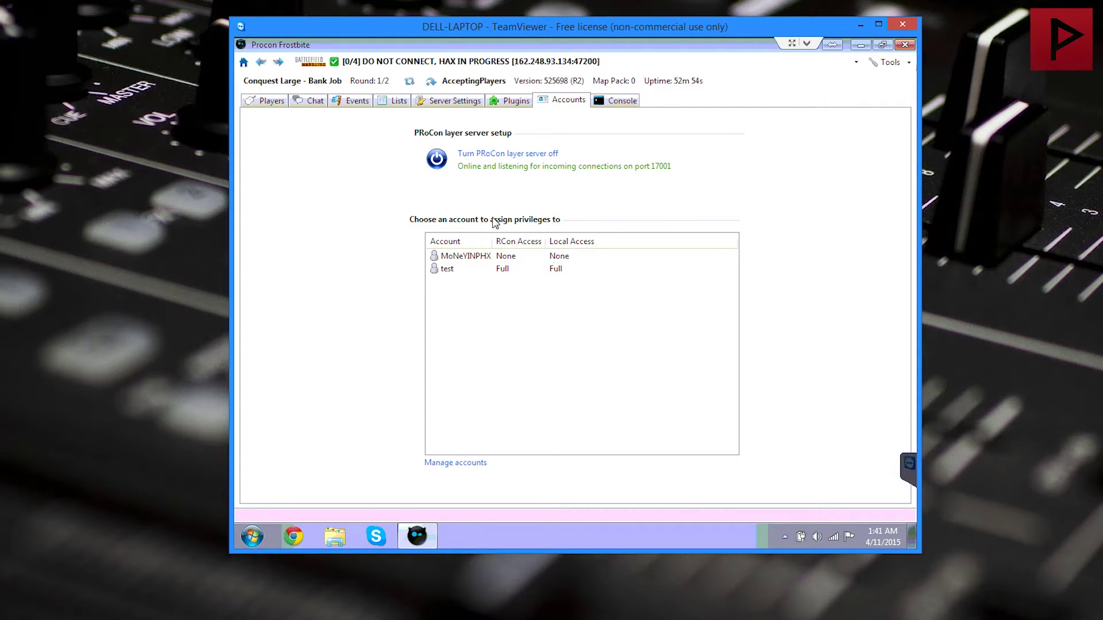
Step: Look over the server's Lists, Events, Chat and Players tabs, then switch to the local PRoCon window
{"action": "left_click", "coordinate": [397, 102]}
{"action": "left_click", "coordinate": [345, 101]}
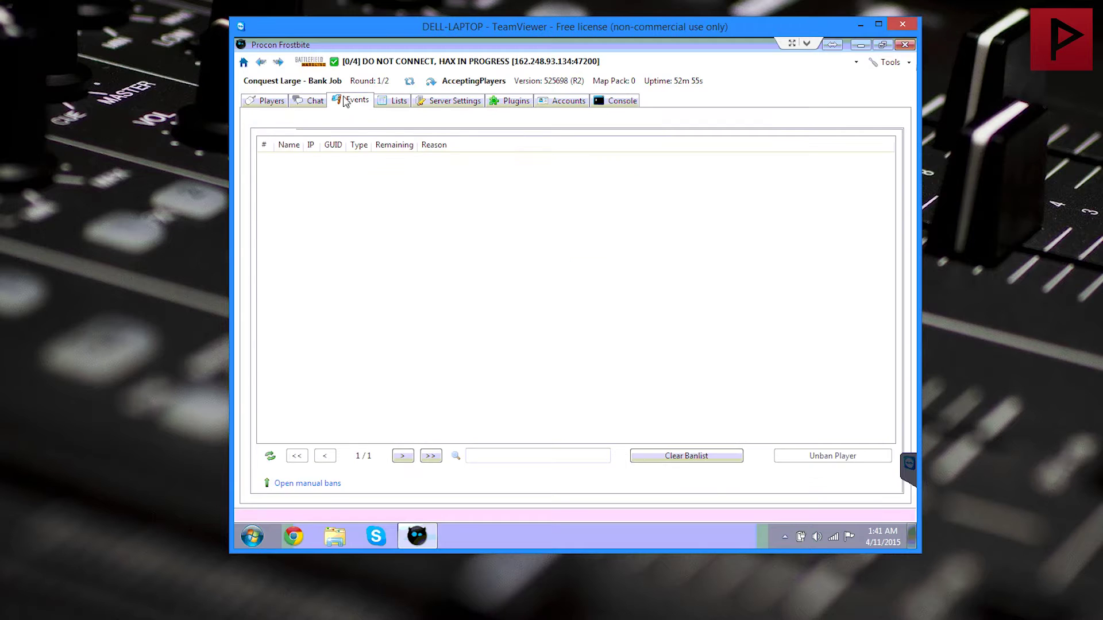
{"action": "left_click", "coordinate": [310, 101]}
{"action": "left_click", "coordinate": [267, 101]}
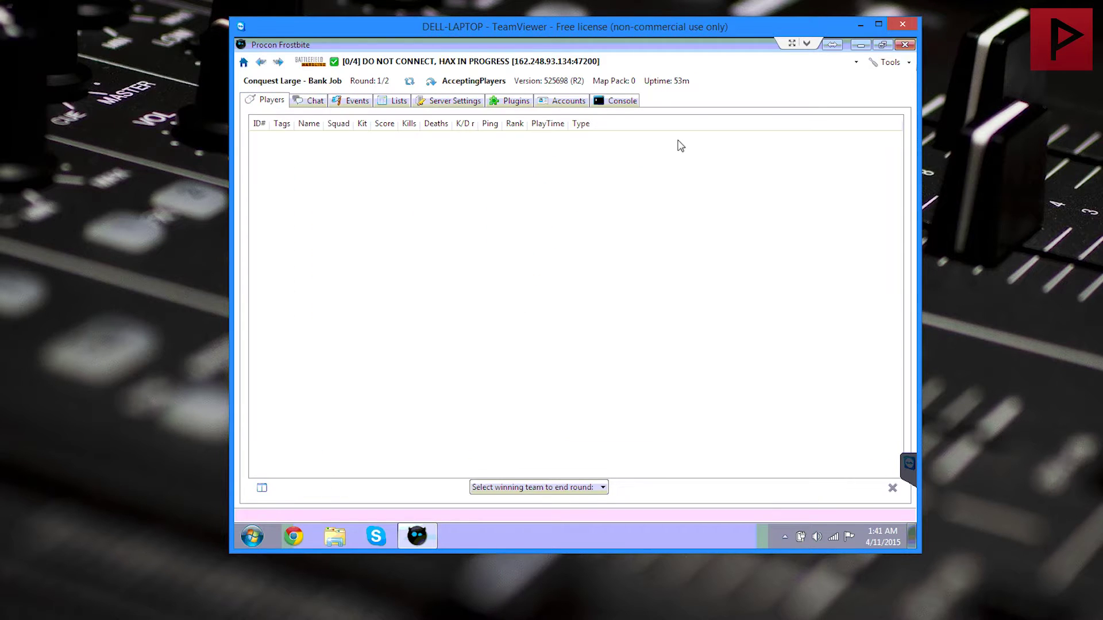
{"action": "left_click", "coordinate": [857, 23]}
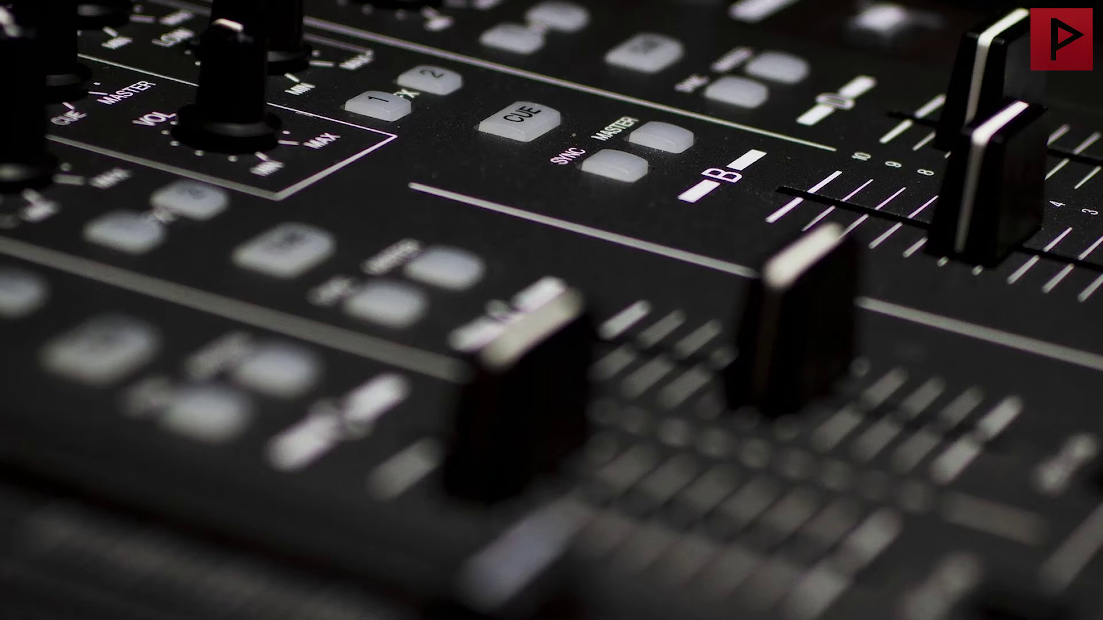
{"action": "left_click", "coordinate": [430, 607]}
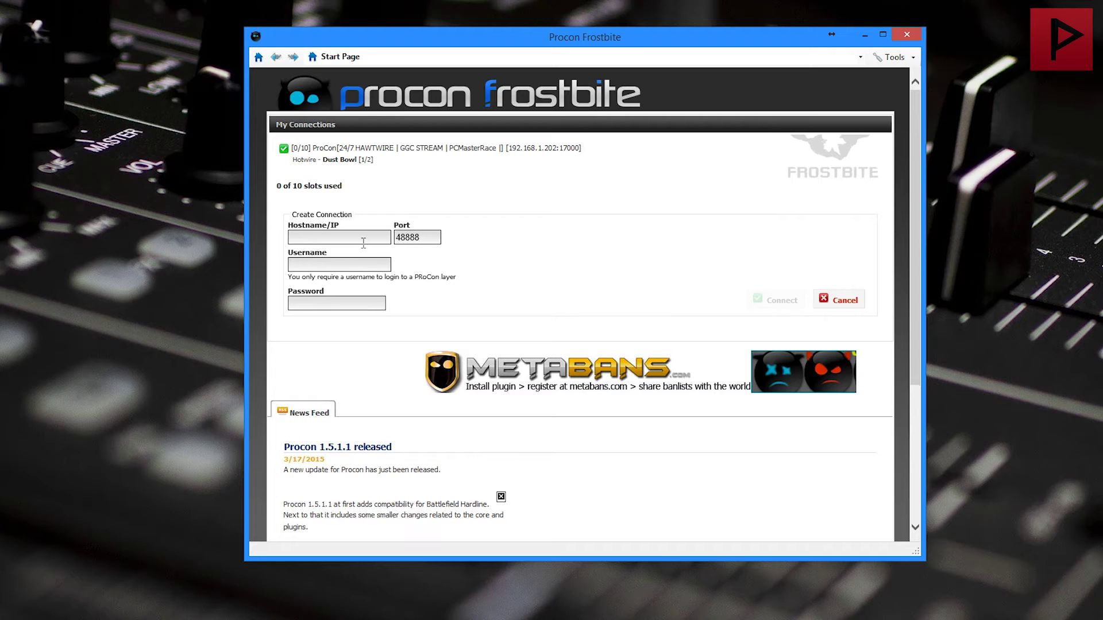
Step: Connect to the layer at 192.168.1.202 port 17001 as user 'test' with its password
{"action": "left_click", "coordinate": [361, 239]}
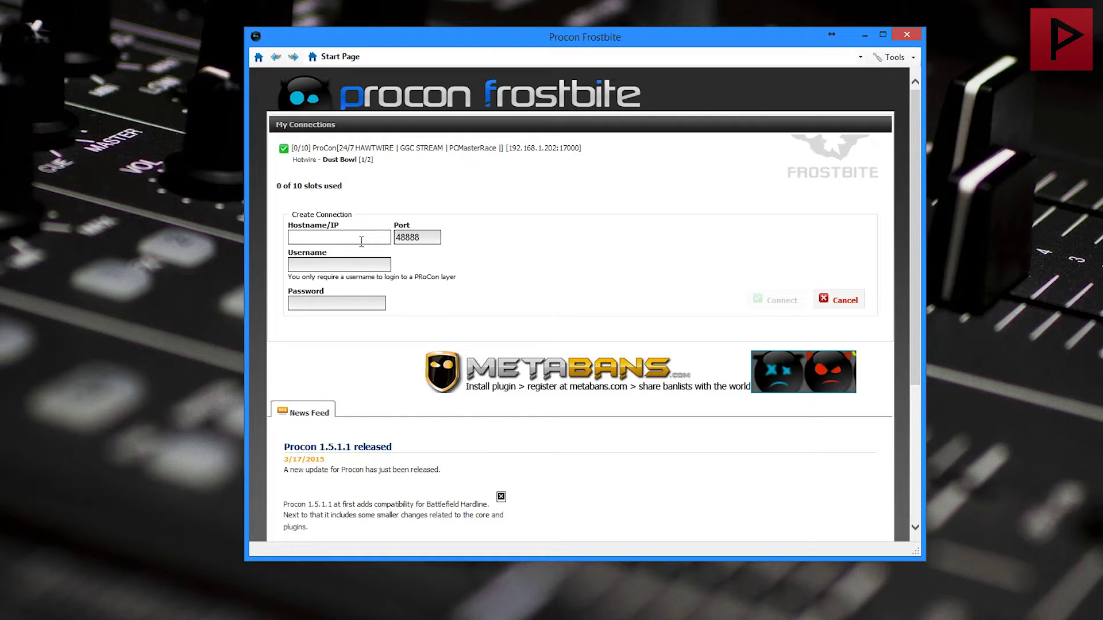
{"action": "type", "text": "192.168.1.202"}
{"action": "key", "text": "Tab"}
{"action": "type", "text": "17001"}
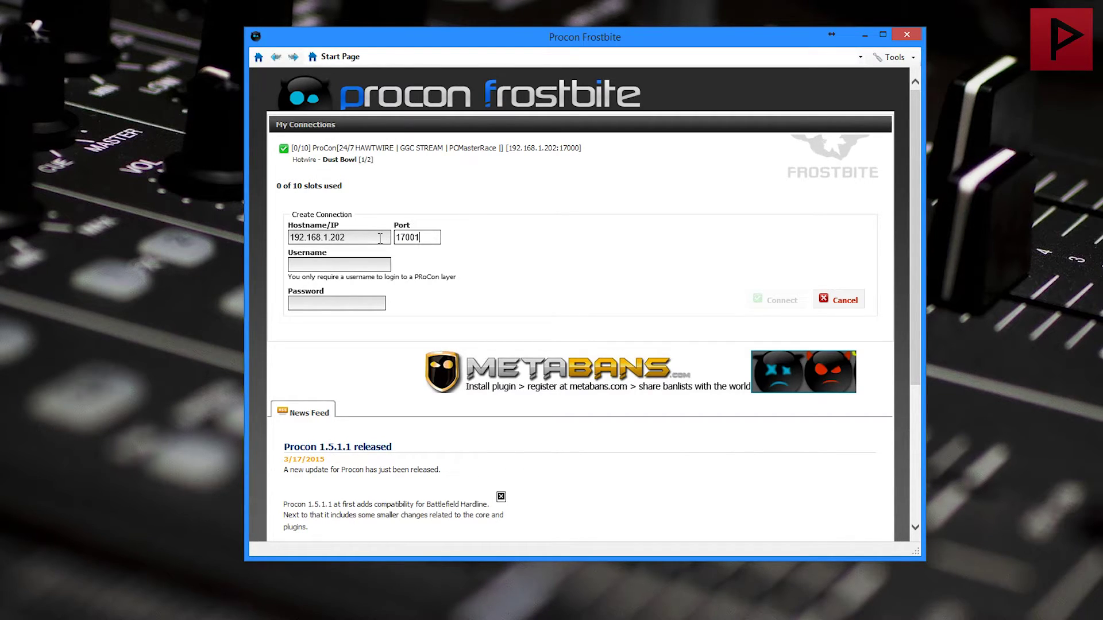
{"action": "key", "text": "Tab"}
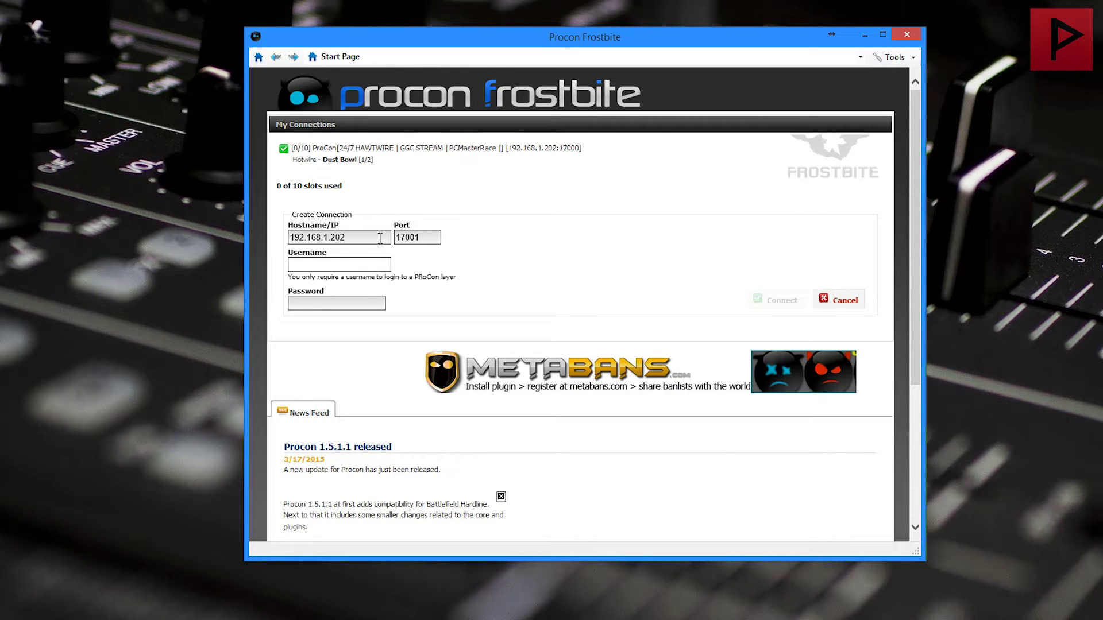
{"action": "type", "text": "test"}
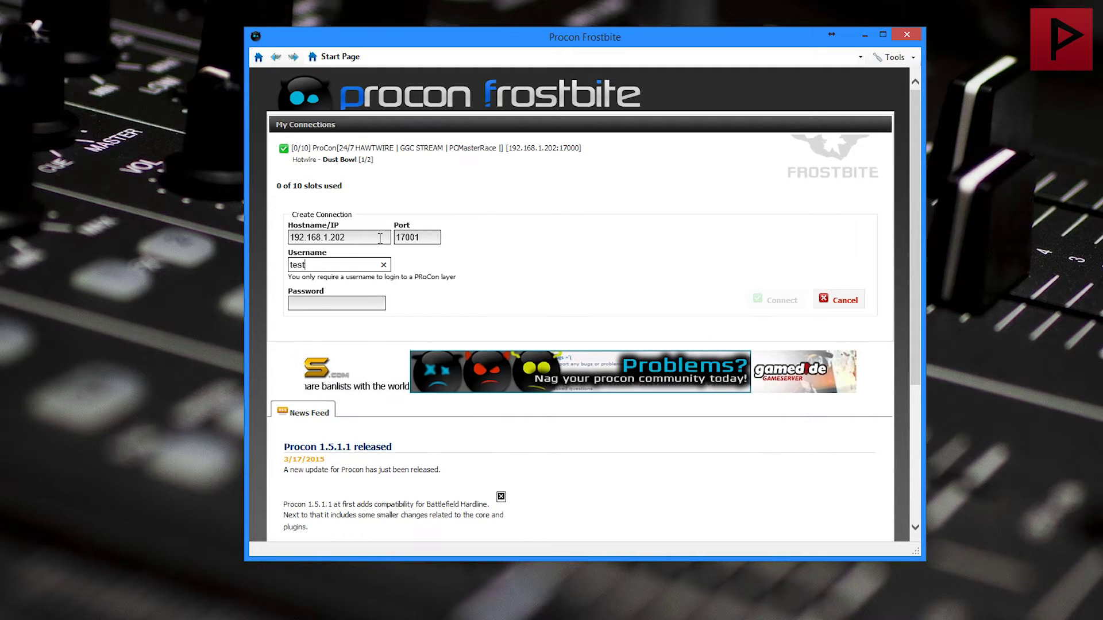
{"action": "key", "text": "Tab"}
{"action": "type", "text": "test"}
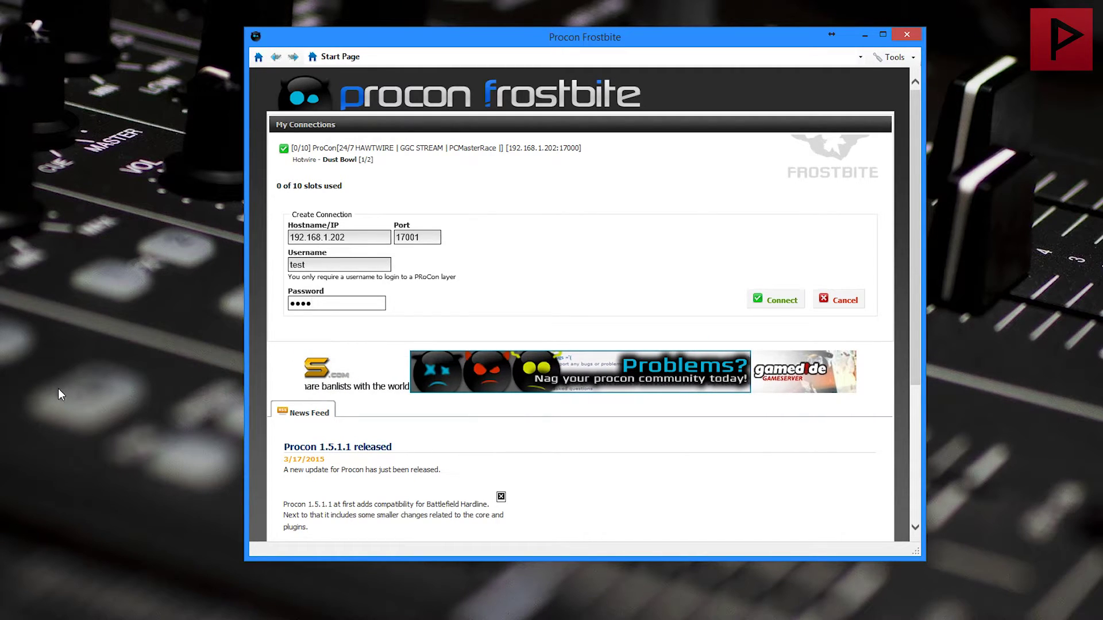
{"action": "left_click", "coordinate": [781, 298]}
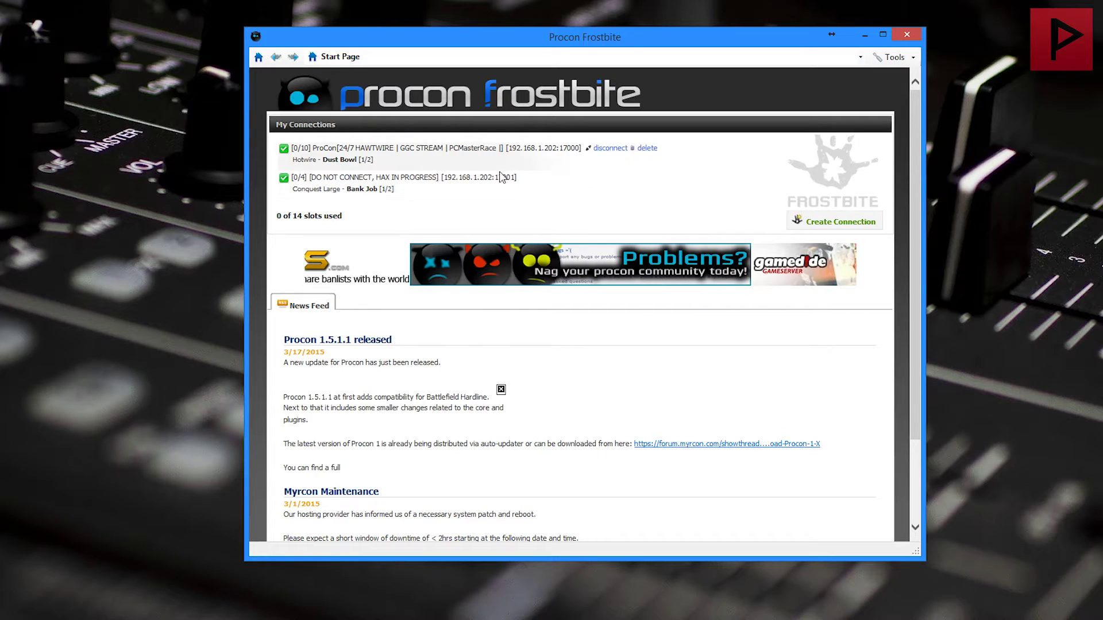
Step: Inspect the new layer connection's Server Settings, Console, Parent Layer Control plugins and Accounts
{"action": "left_click", "coordinate": [451, 179]}
{"action": "left_click", "coordinate": [466, 96]}
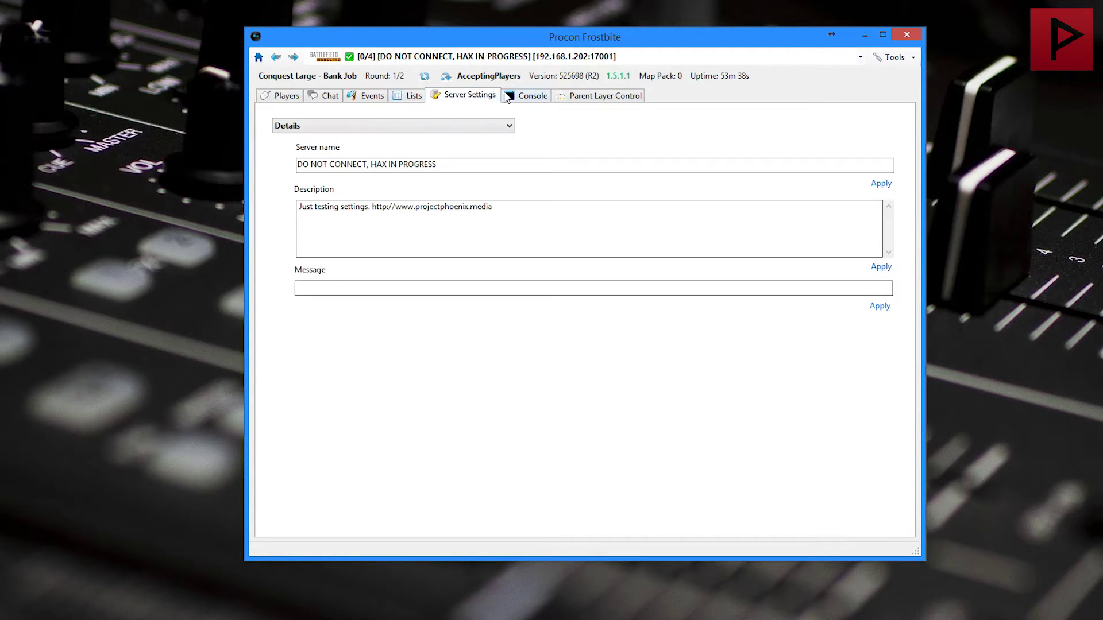
{"action": "left_click", "coordinate": [525, 95]}
{"action": "left_click", "coordinate": [597, 95]}
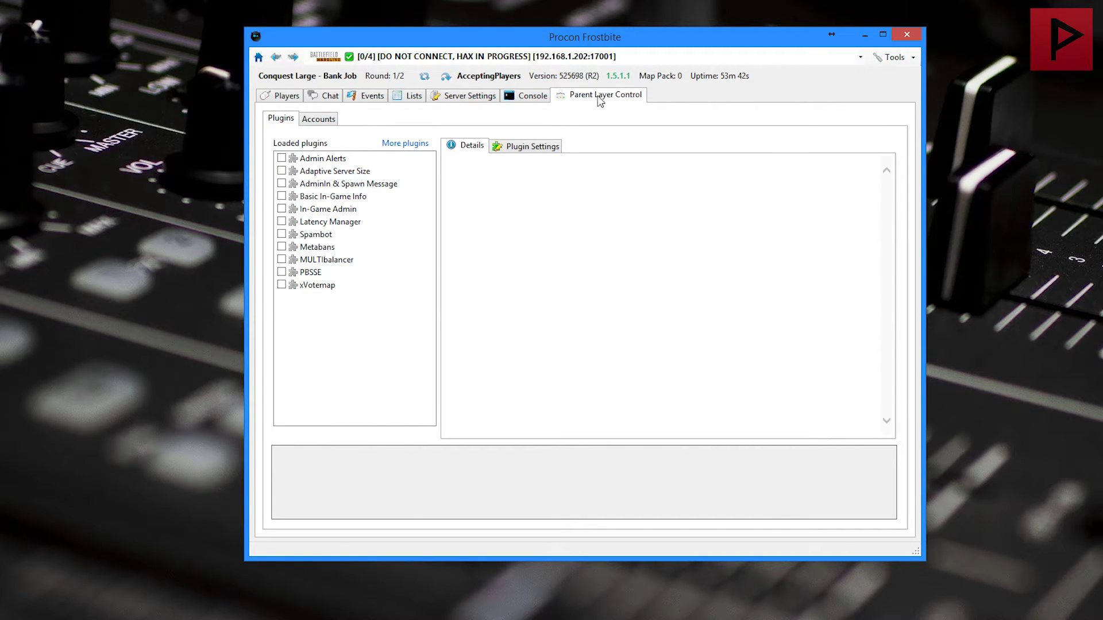
{"action": "left_click", "coordinate": [331, 121]}
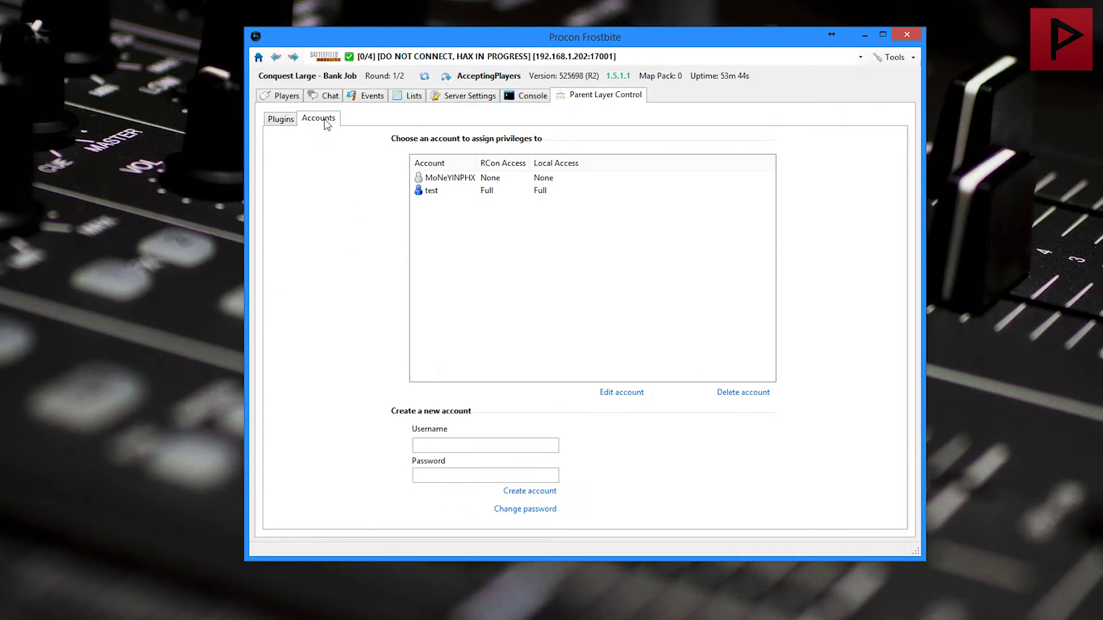
{"action": "left_click", "coordinate": [284, 120]}
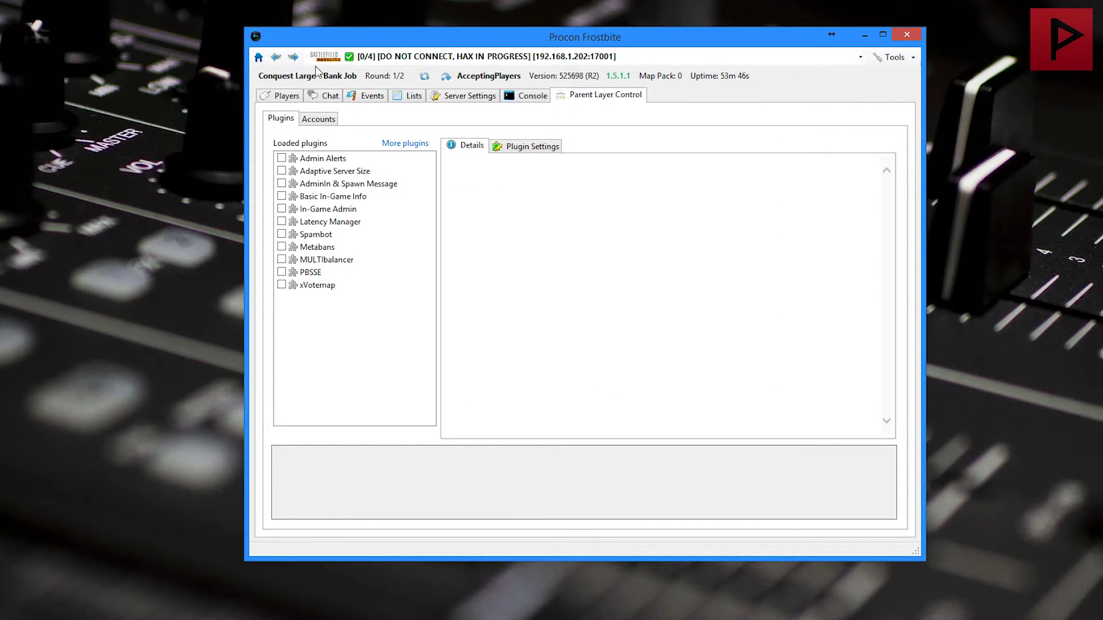
Step: Delete the 192.168.1.202:17001 connection from My Connections and confirm
{"action": "left_click", "coordinate": [264, 59]}
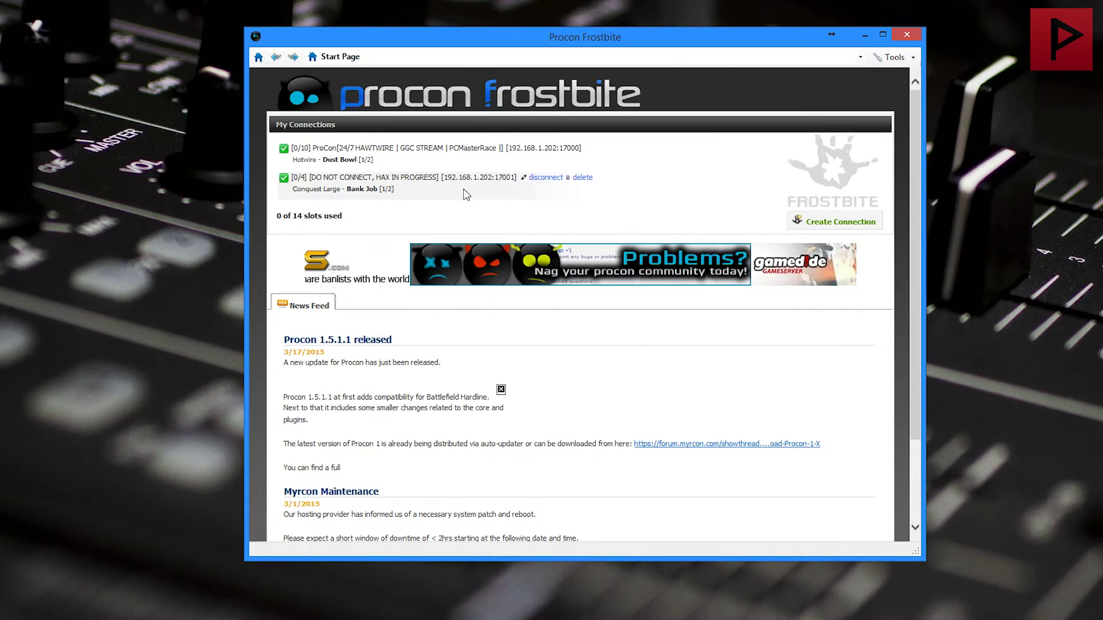
{"action": "left_click", "coordinate": [582, 178]}
{"action": "left_click", "coordinate": [553, 224]}
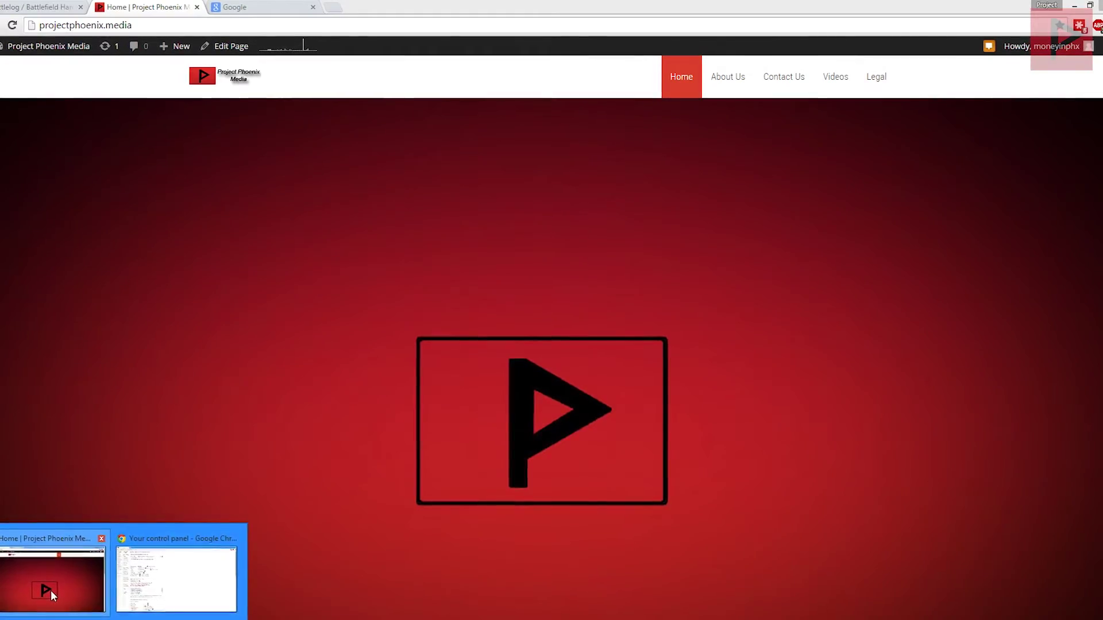
Step: Google 'what's my ip' in Chrome to find the public IP, then minimize the browser
{"action": "left_click", "coordinate": [51, 590]}
{"action": "left_click", "coordinate": [287, 6]}
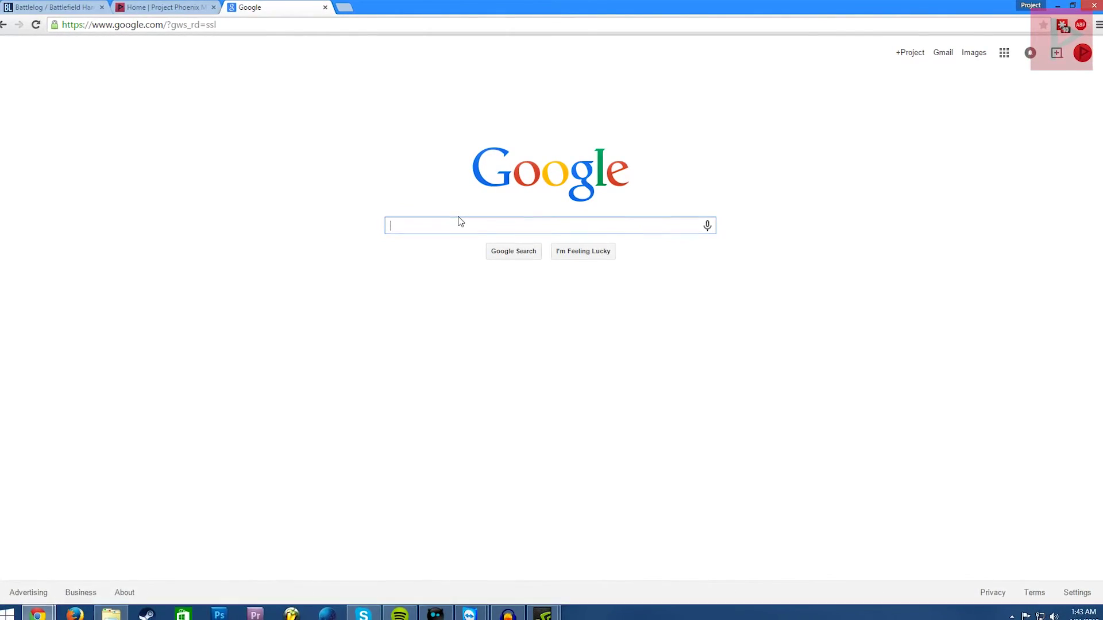
{"action": "type", "text": "what's my ip"}
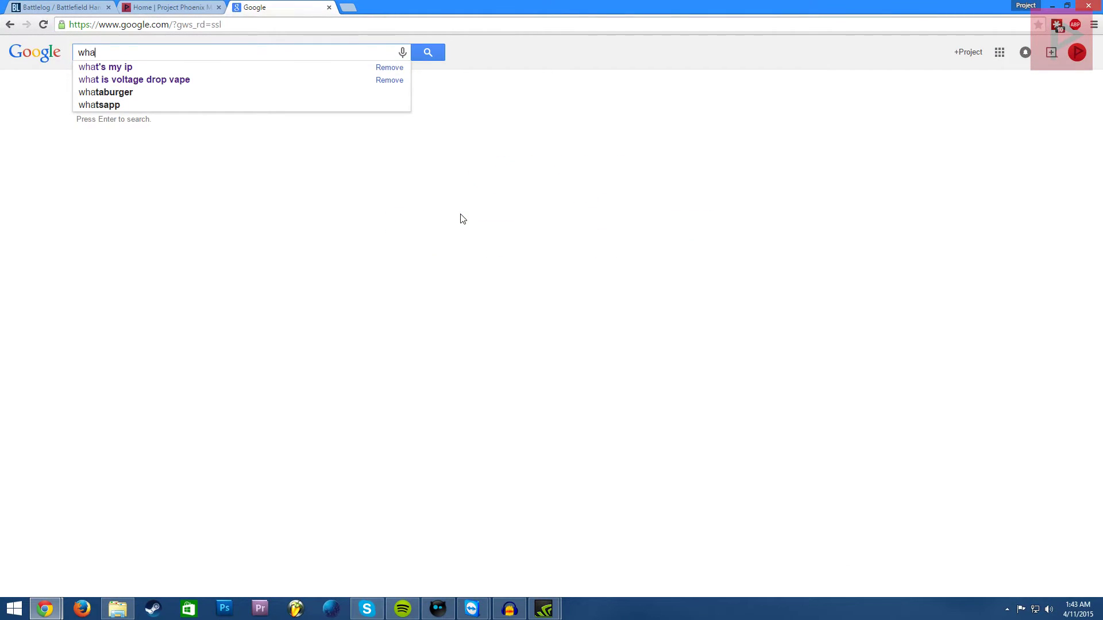
{"action": "key", "text": "Return"}
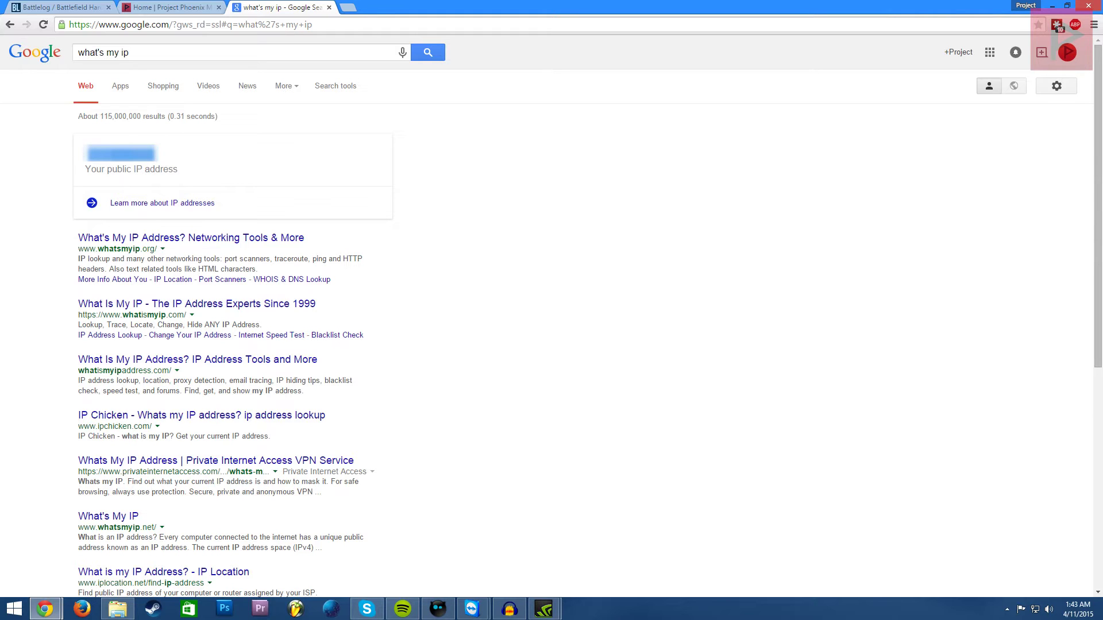
{"action": "left_click", "coordinate": [1051, 5]}
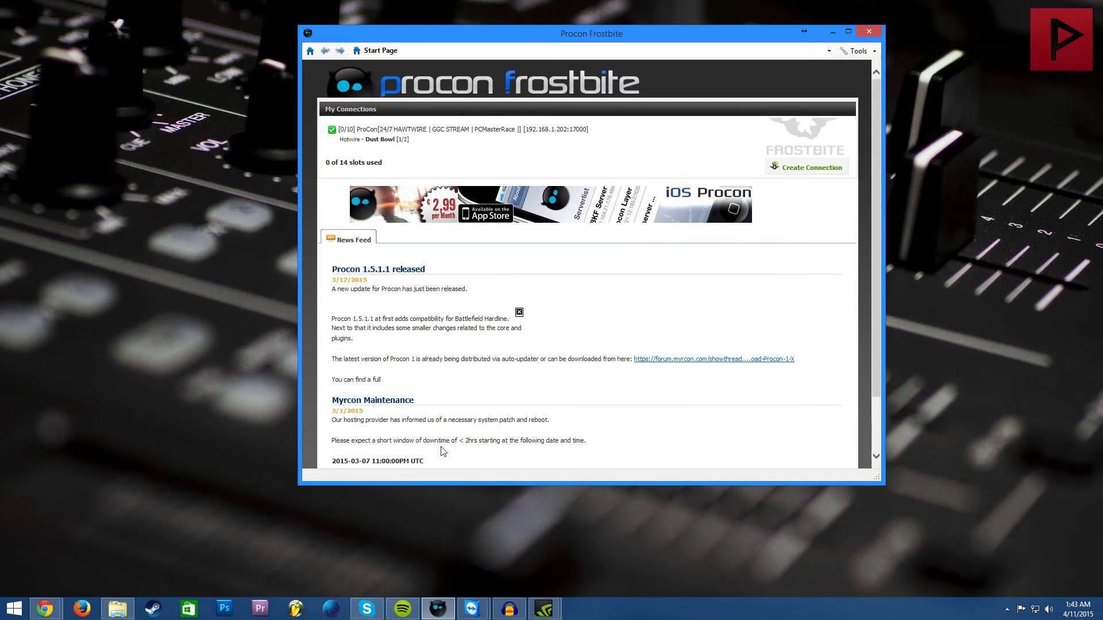
Step: Create a connection on port 17001 with username test and its password, and connect
{"action": "left_click_drag", "start_coordinate": [632, 33], "coordinate": [591, 33]}
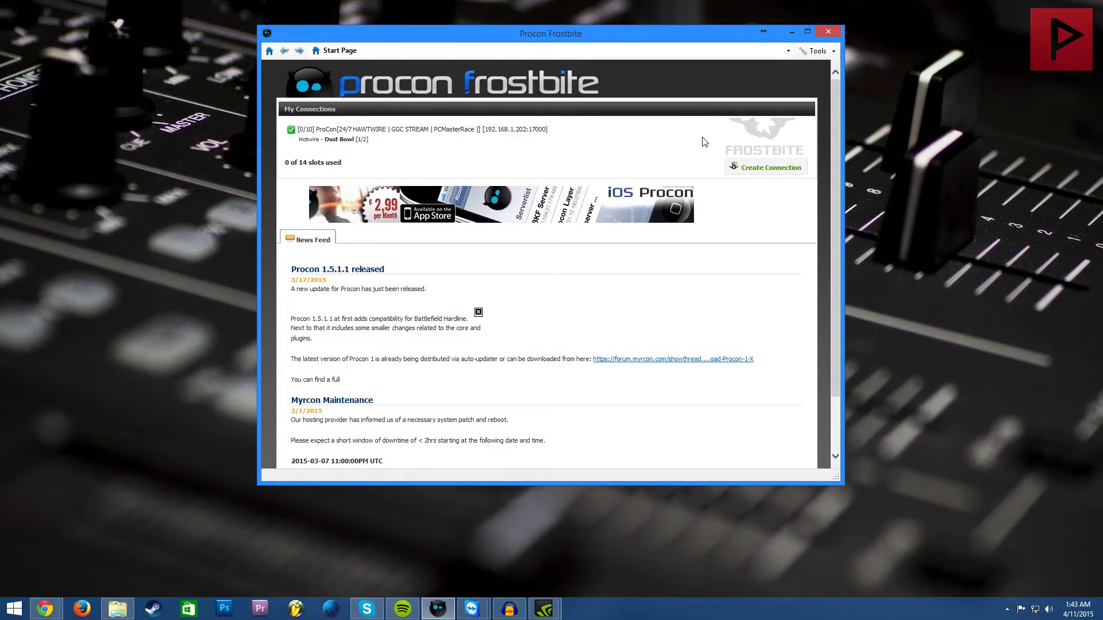
{"action": "left_click", "coordinate": [767, 167]}
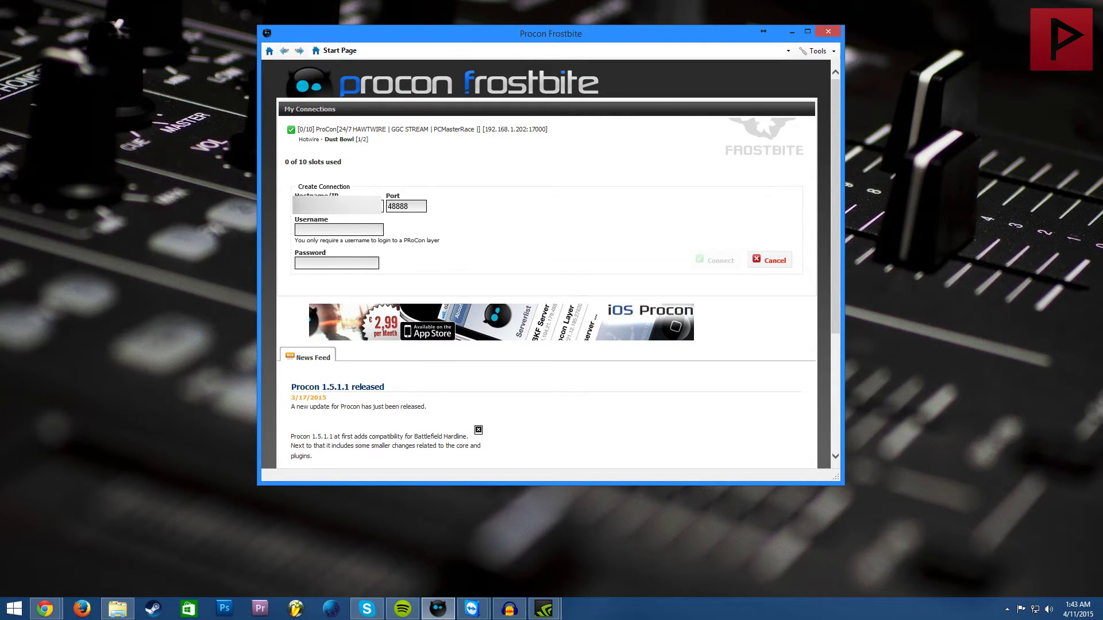
{"action": "key", "text": "Tab"}
{"action": "type", "text": "17001"}
{"action": "key", "text": "Tab"}
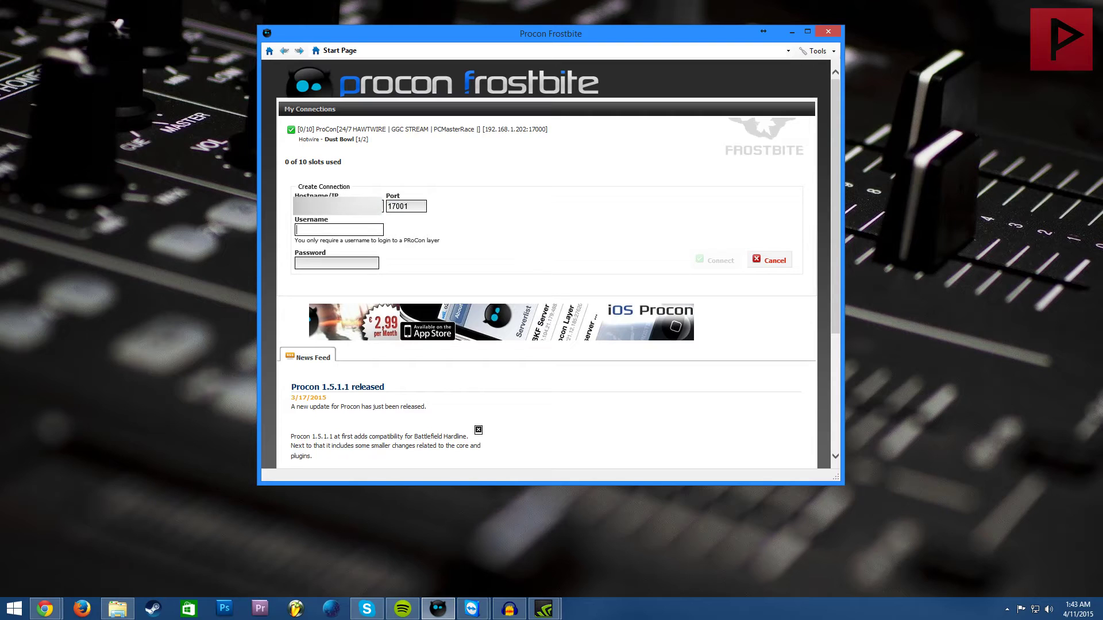
{"action": "type", "text": "test"}
{"action": "key", "text": "Tab"}
{"action": "type", "text": "test"}
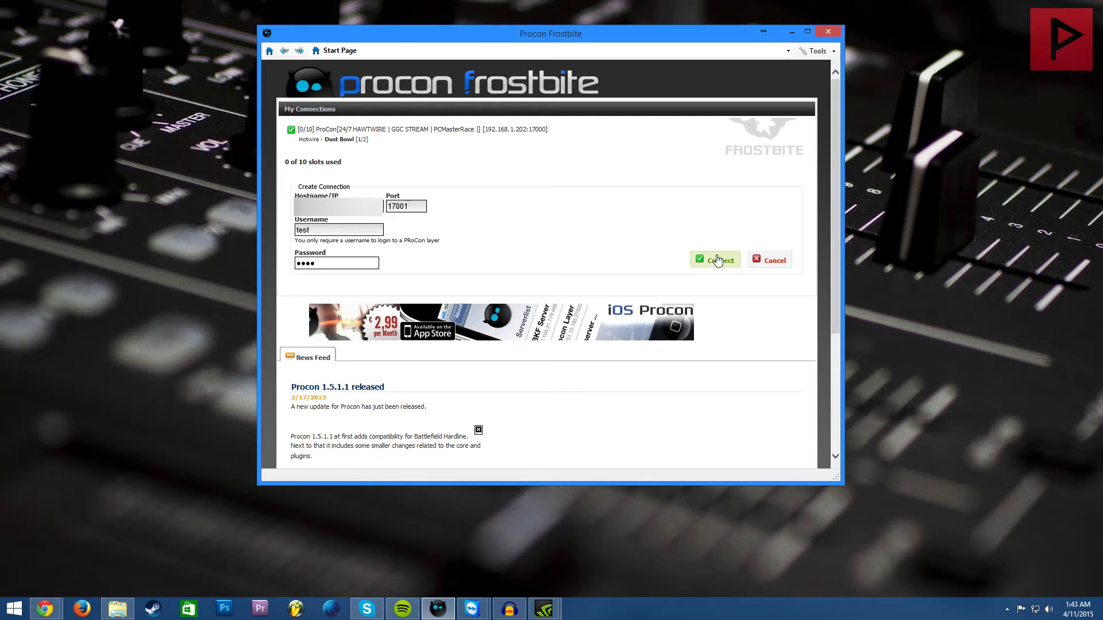
{"action": "left_click", "coordinate": [695, 260]}
Step: Open the new server connection, browse its tabs, and end on the Events log showing LoggedIn entries
{"action": "left_click", "coordinate": [371, 155]}
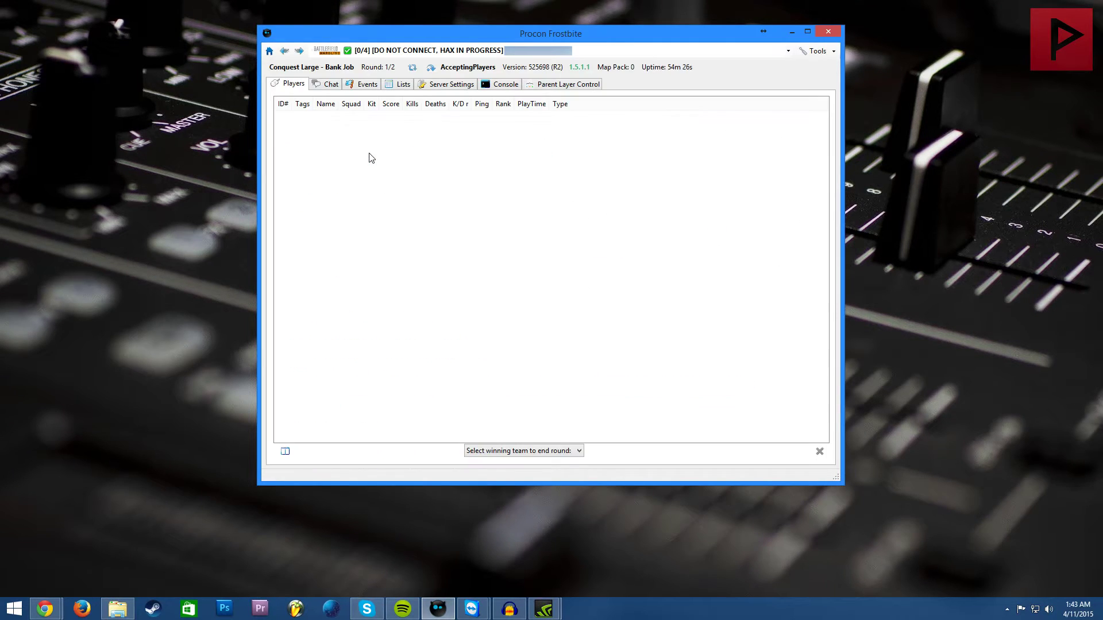
{"action": "left_click", "coordinate": [330, 85]}
{"action": "left_click", "coordinate": [358, 86]}
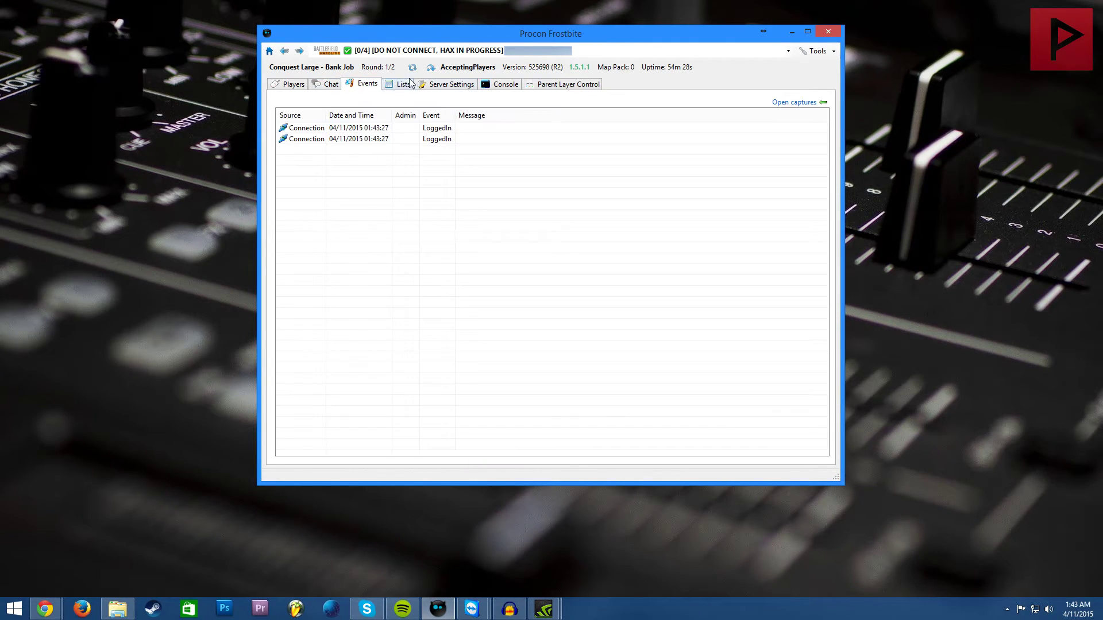
{"action": "left_click", "coordinate": [403, 85]}
{"action": "left_click", "coordinate": [448, 84]}
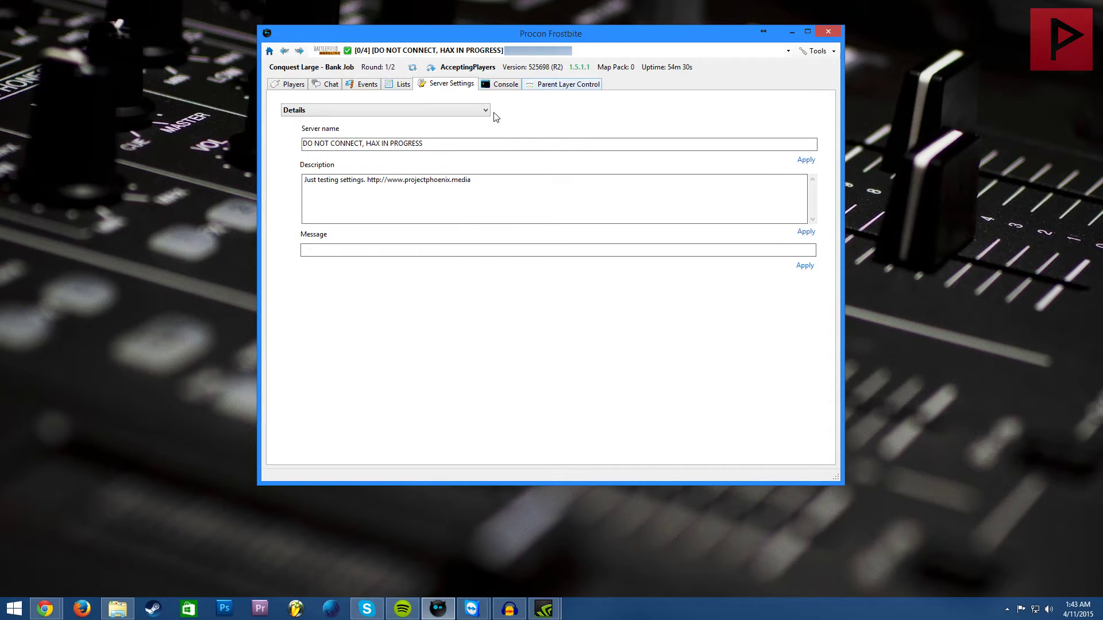
{"action": "left_click", "coordinate": [533, 86]}
{"action": "left_click", "coordinate": [504, 85]}
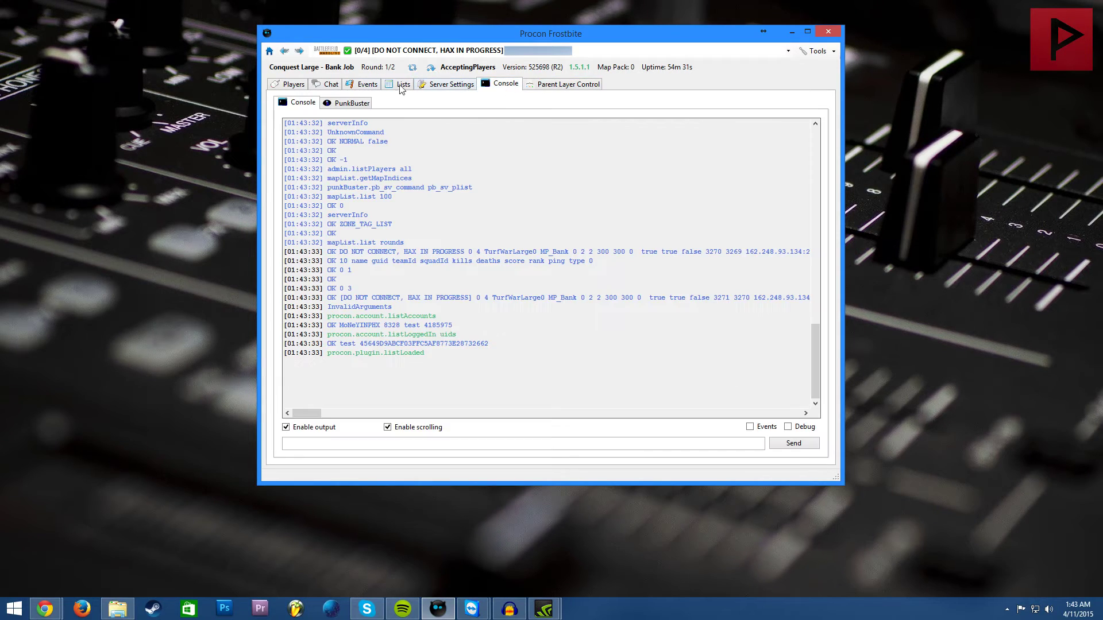
{"action": "left_click", "coordinate": [331, 86]}
{"action": "left_click", "coordinate": [360, 85]}
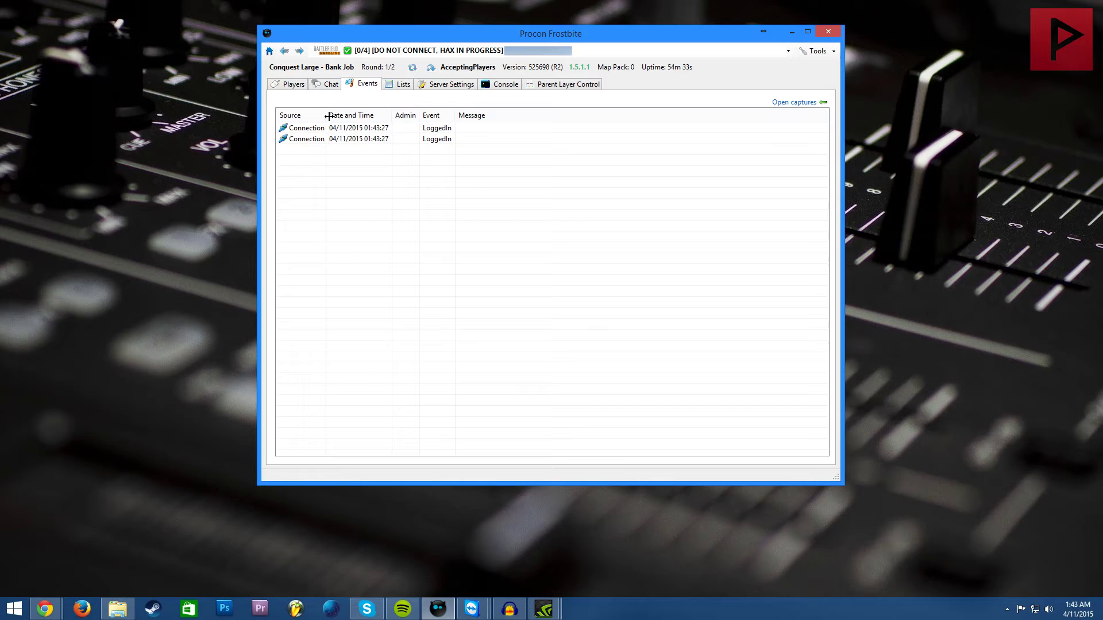